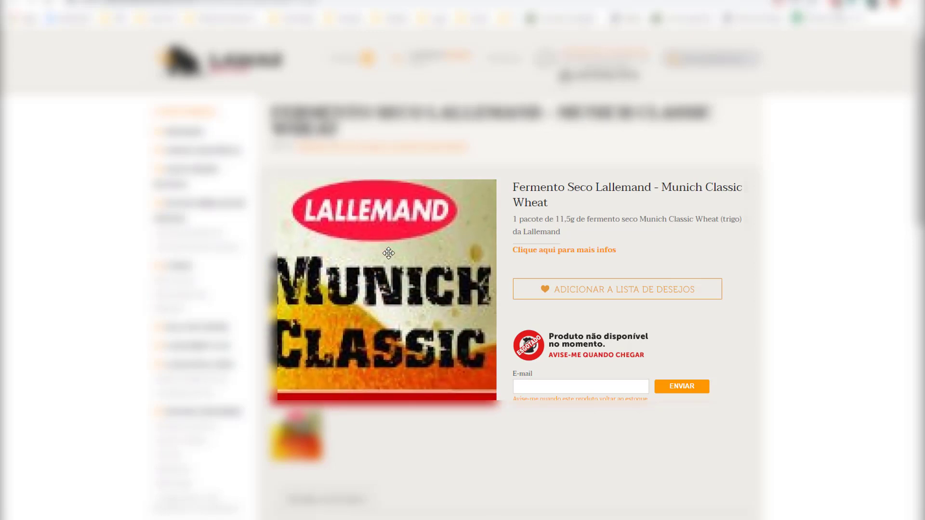
Switch to BeerSmith and start a new recipe with a batch volume of 20 L.
scroll(463, 272, "down", 1)
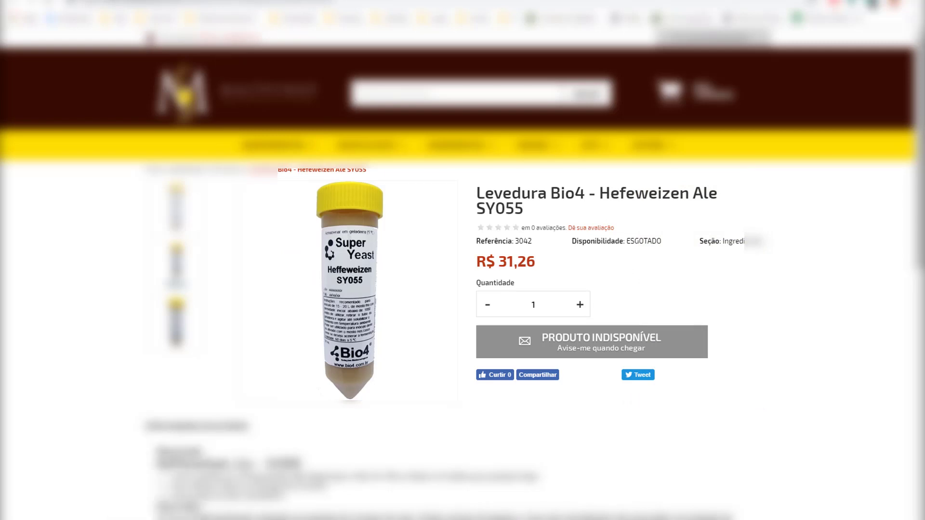
key("alt+Tab")
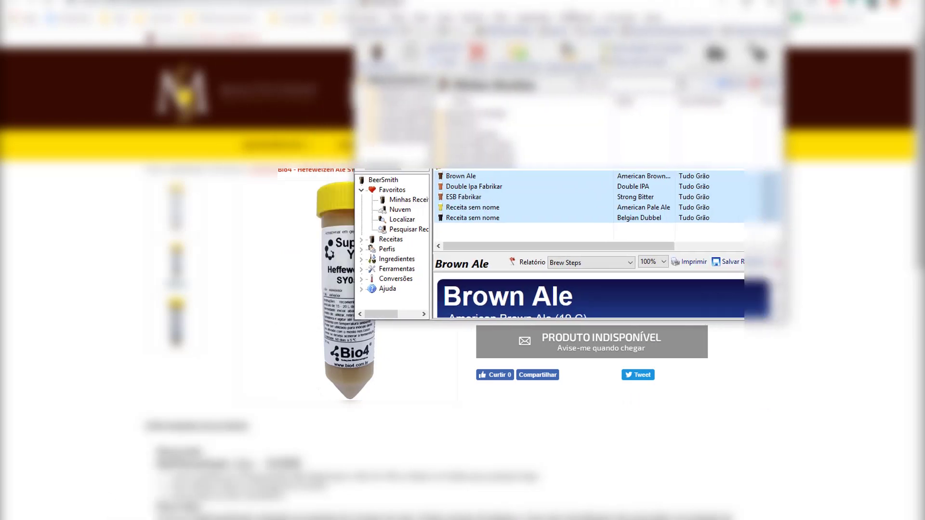
key("super+Up")
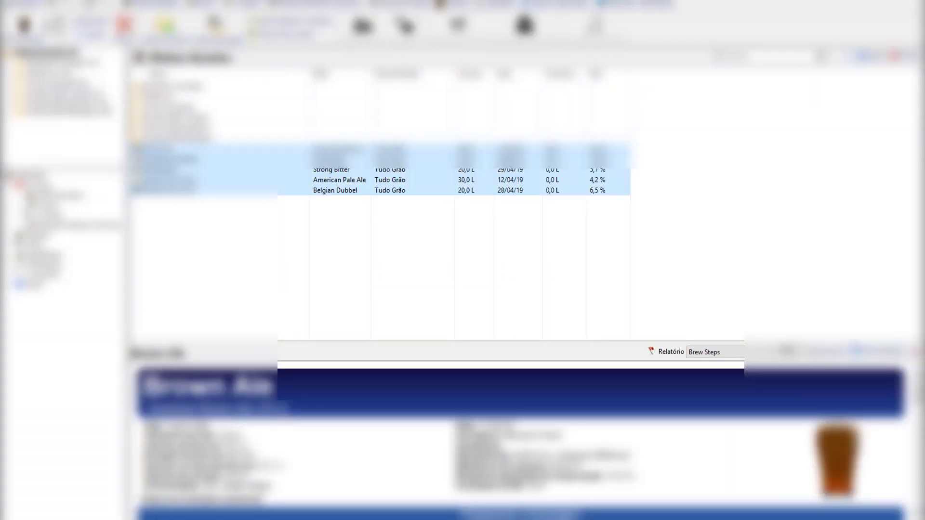
key("ctrl+n")
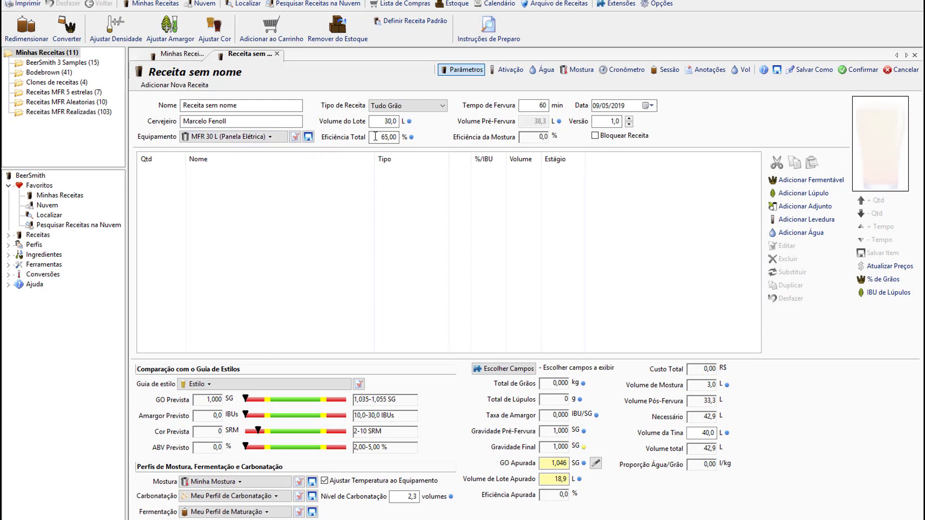
double_click(385, 121)
type("20,0")
Add 2.5 kg of Pilsen Alemão Globalmalt to the recipe as a mash grain.
left_click(805, 180)
type("pale")
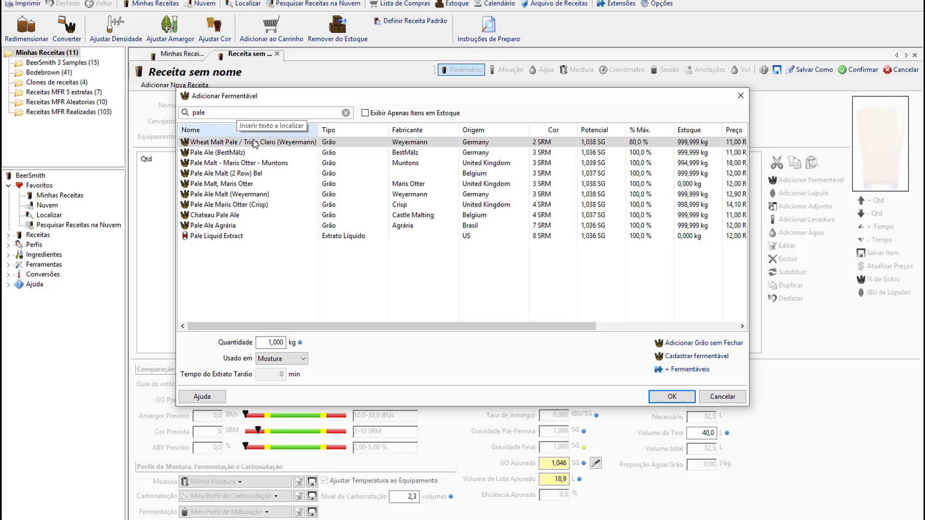
key("shift+Tab")
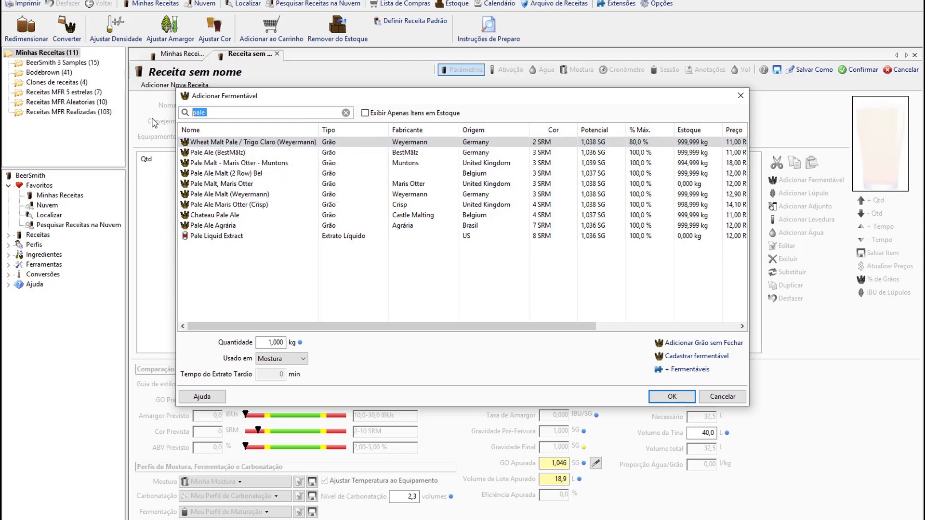
type("pilse")
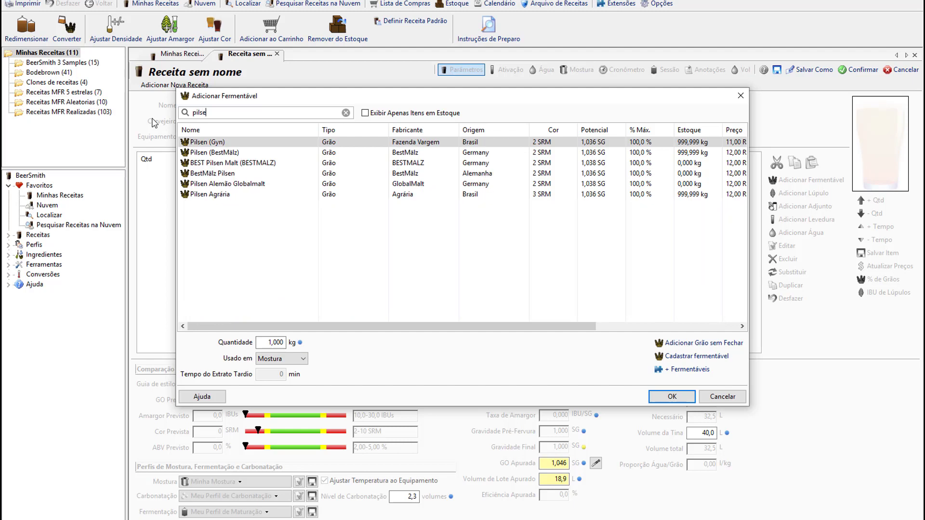
left_click(217, 184)
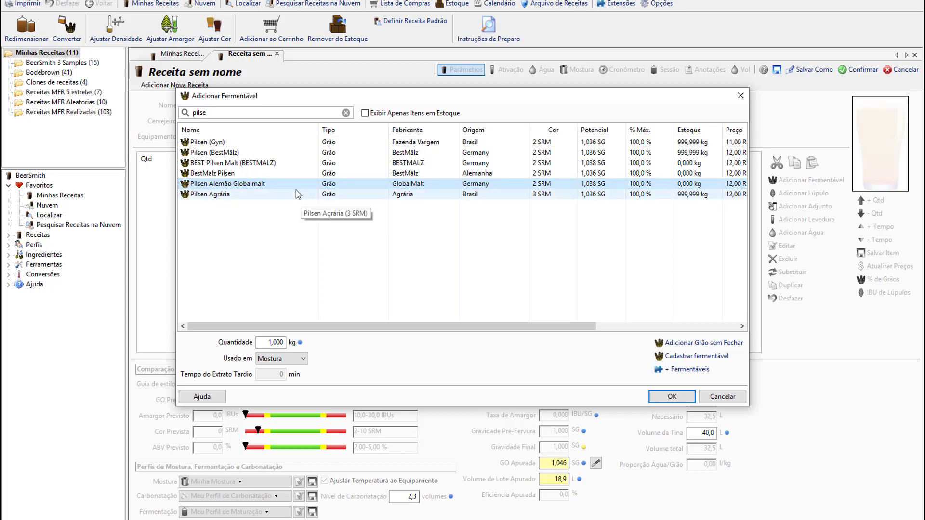
left_click(266, 345)
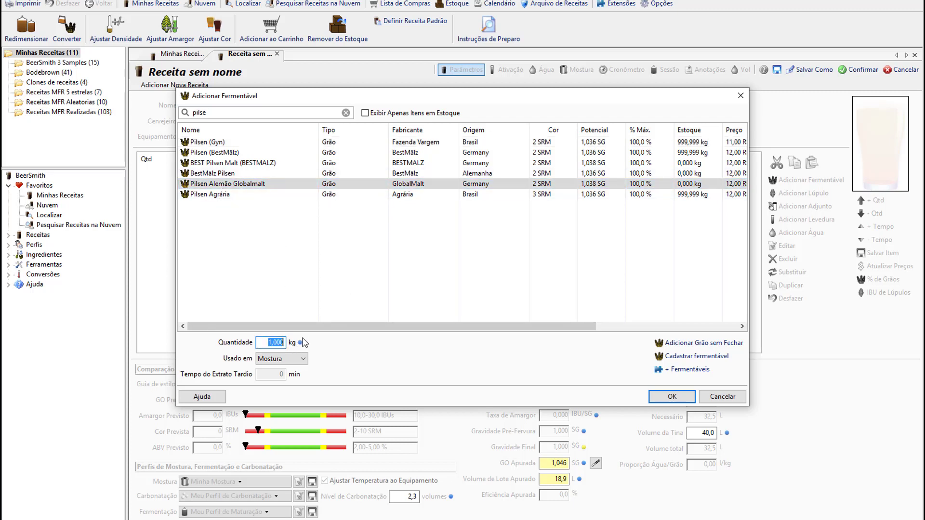
type("3")
left_click(680, 398)
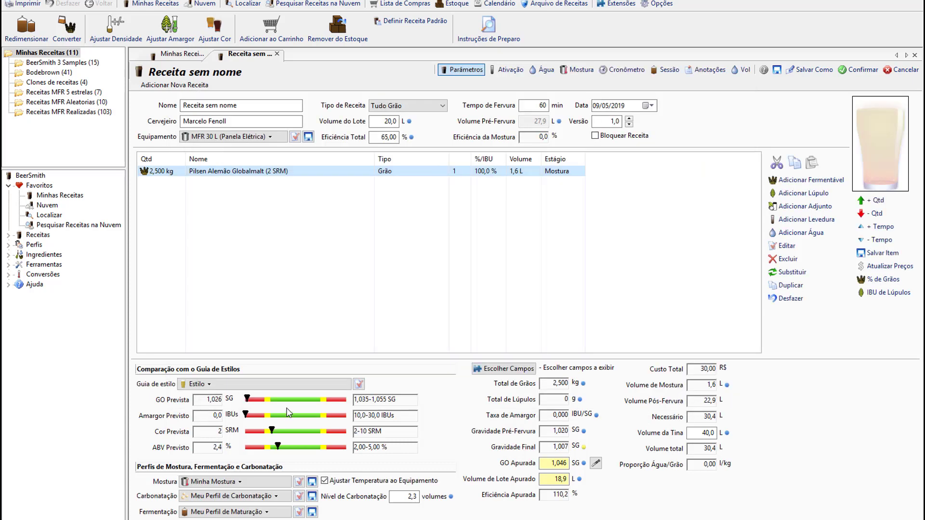
Add 2.5 kg of White Wheat Malt / Trigo Claro to the recipe as a mash grain.
left_click(811, 180)
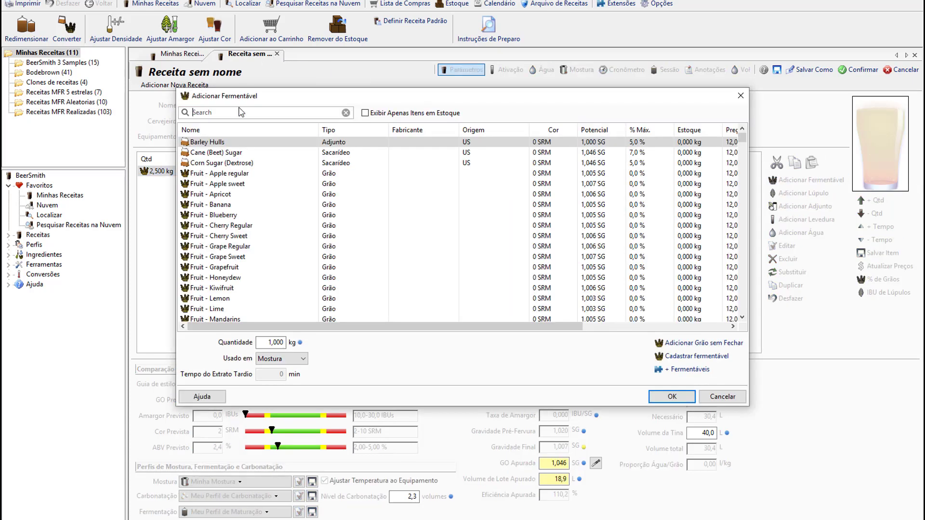
left_click(241, 112)
type("trigo")
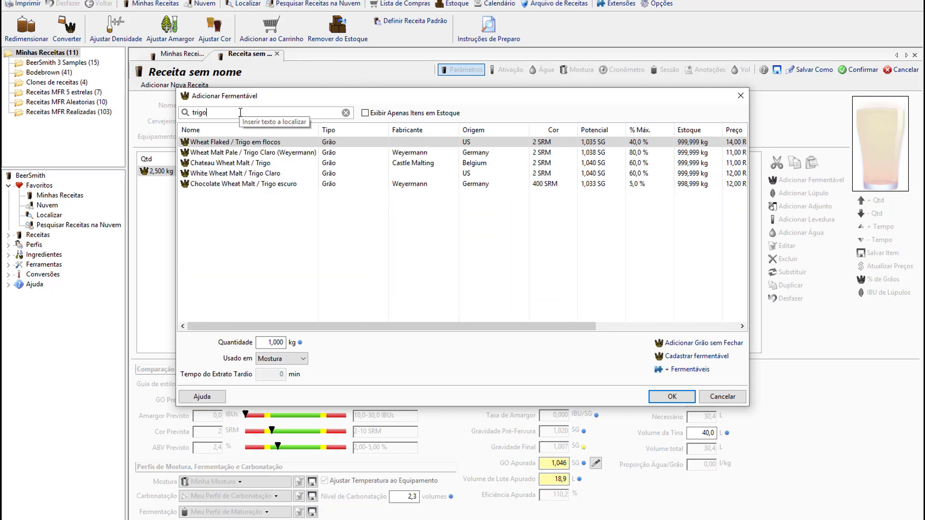
left_click(223, 174)
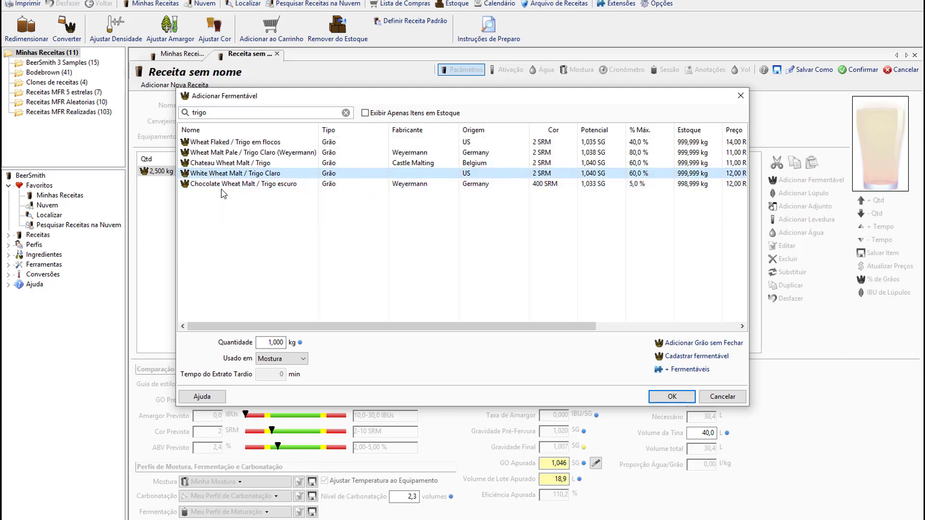
double_click(269, 343)
type("2.5")
key("Return")
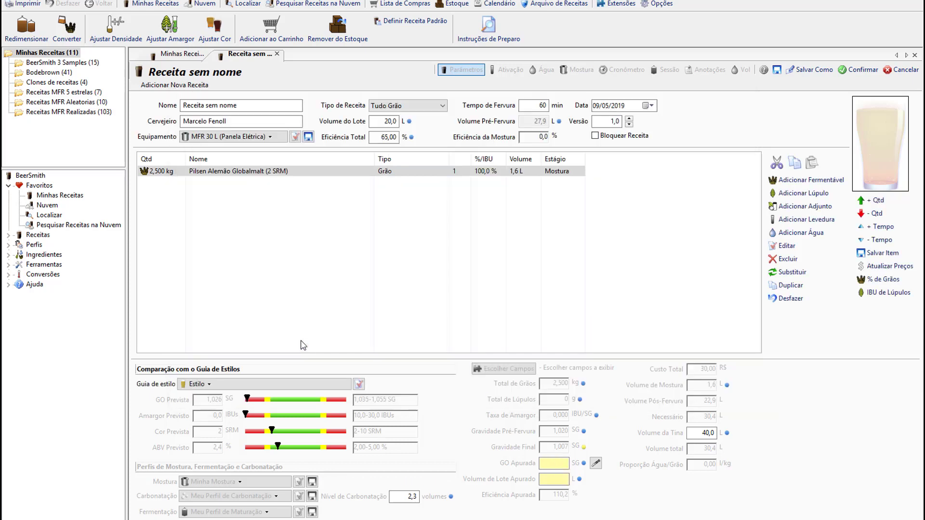
Set the recipe's style guide to Weissbier, BJCP 2015 category 10A.
left_click(268, 384)
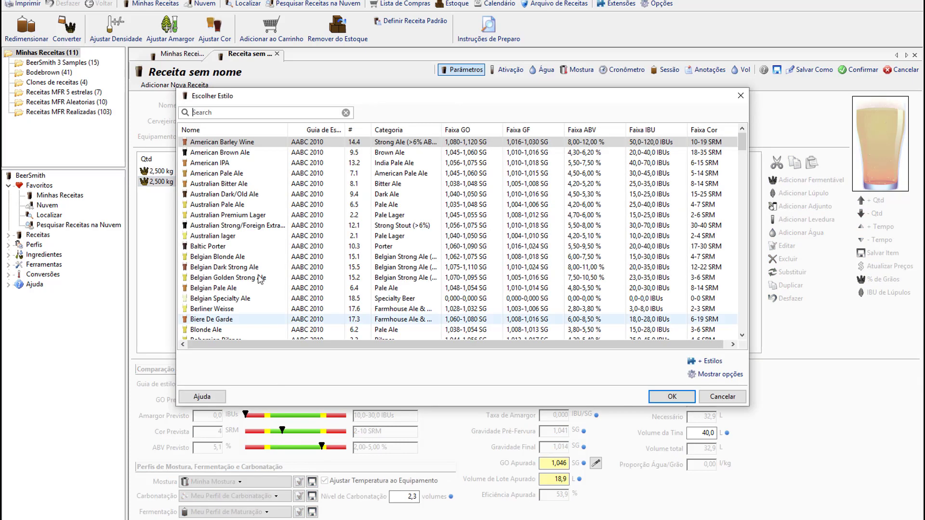
type("wei")
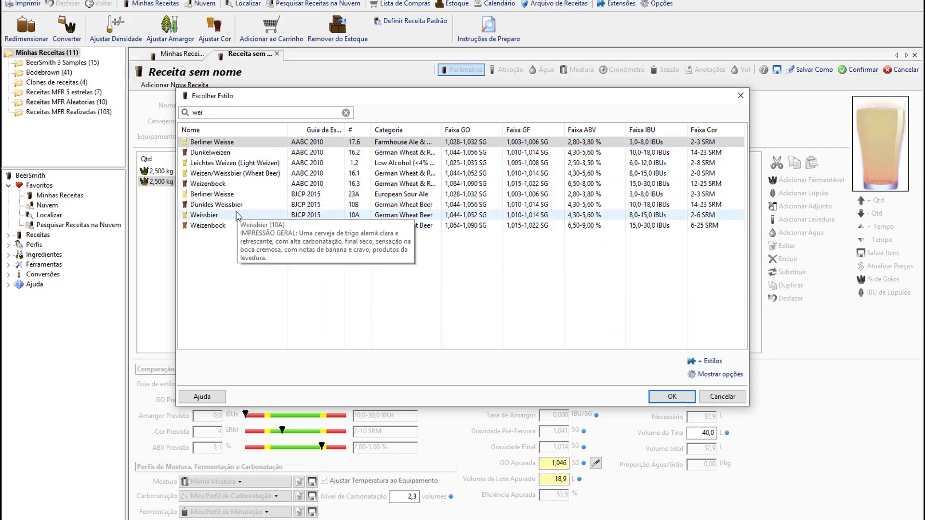
left_click(217, 216)
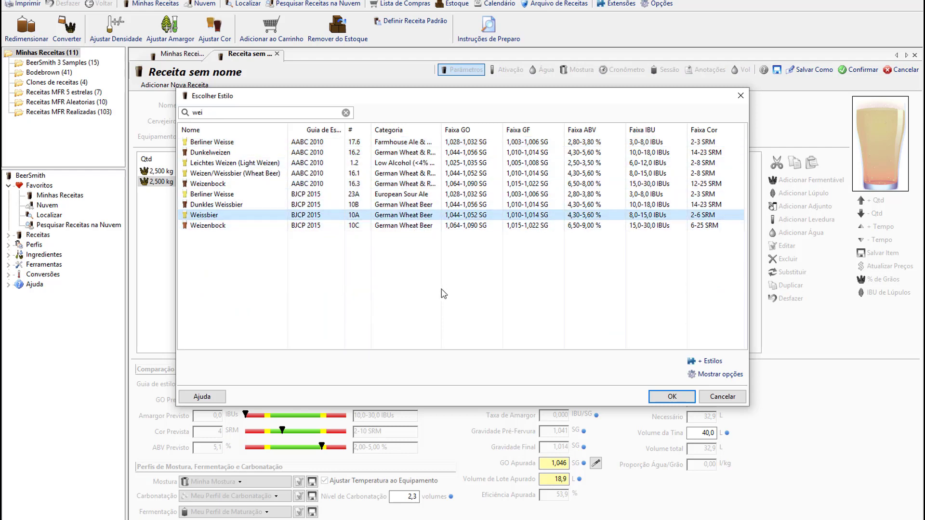
left_click(672, 397)
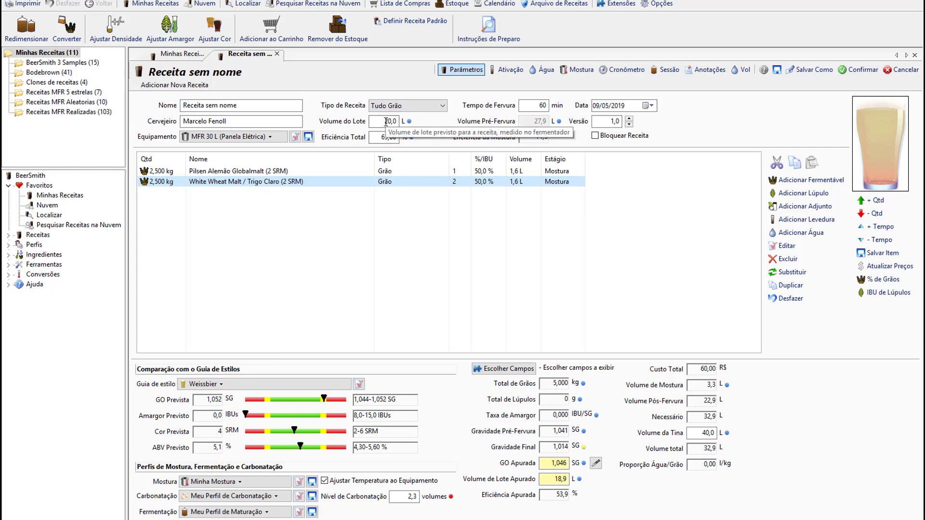
Reduce the Pilsen and White Wheat malts to 2.3 kg each.
left_click(176, 171)
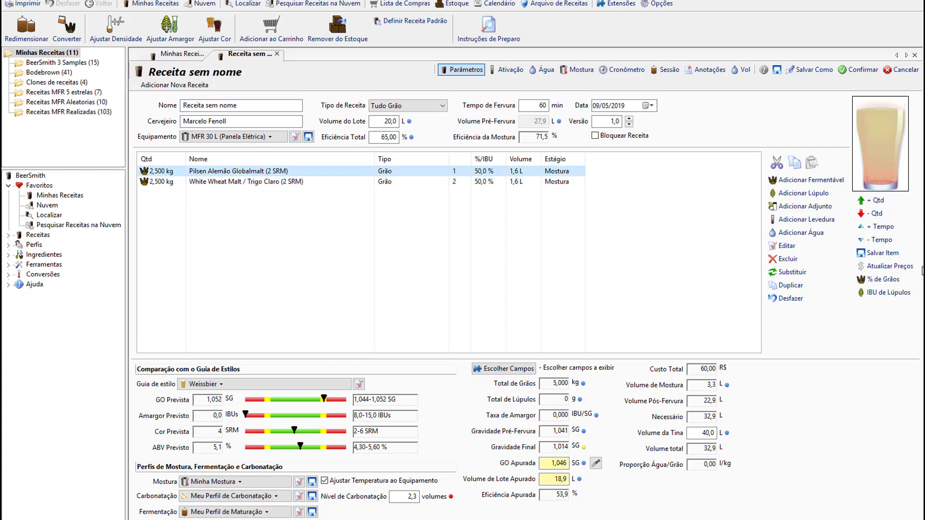
left_click(874, 214)
left_click(873, 214)
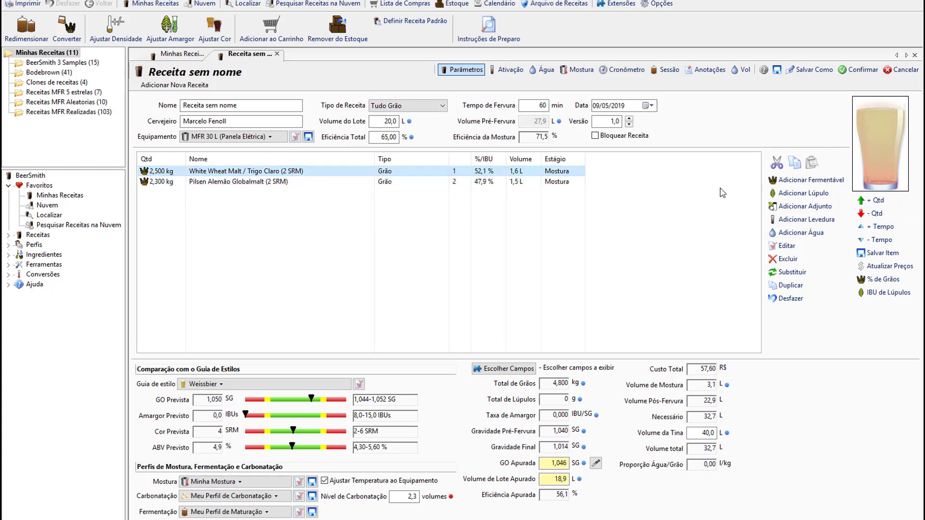
left_click(873, 213)
left_click(873, 214)
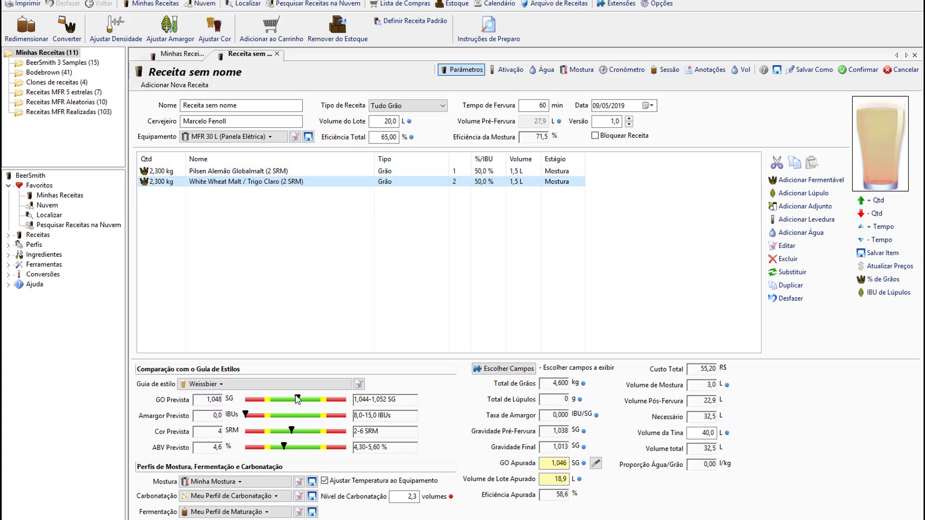
mouse_move(298, 398)
Add Hallertau Magnum (2) pellets as a 60-minute boil hop and reduce the amount to 7 g.
left_click(791, 193)
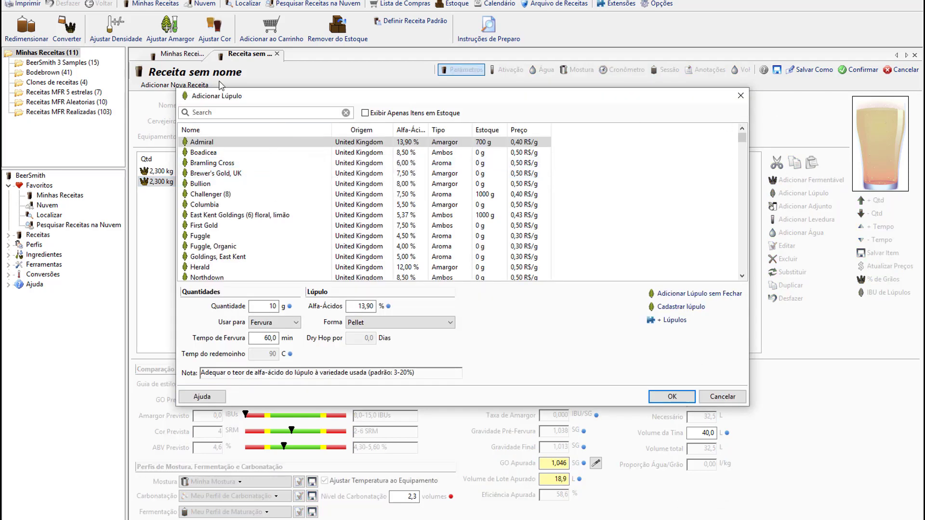
type("har")
key("BackSpace")
type("l")
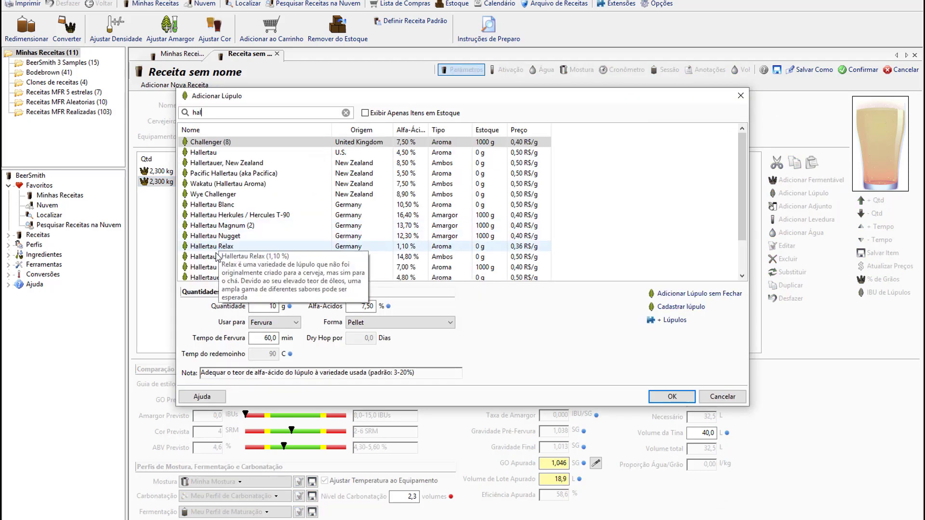
left_click(215, 227)
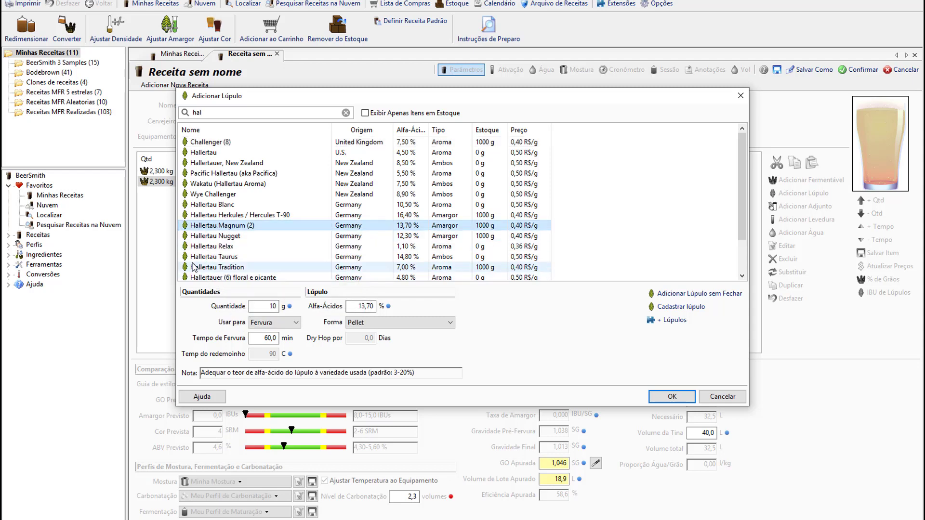
left_click(660, 398)
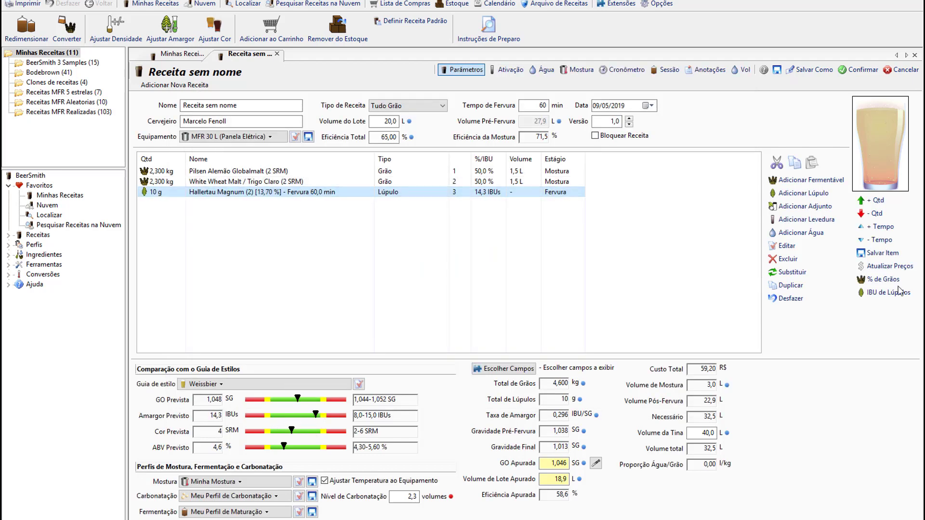
left_click(870, 214)
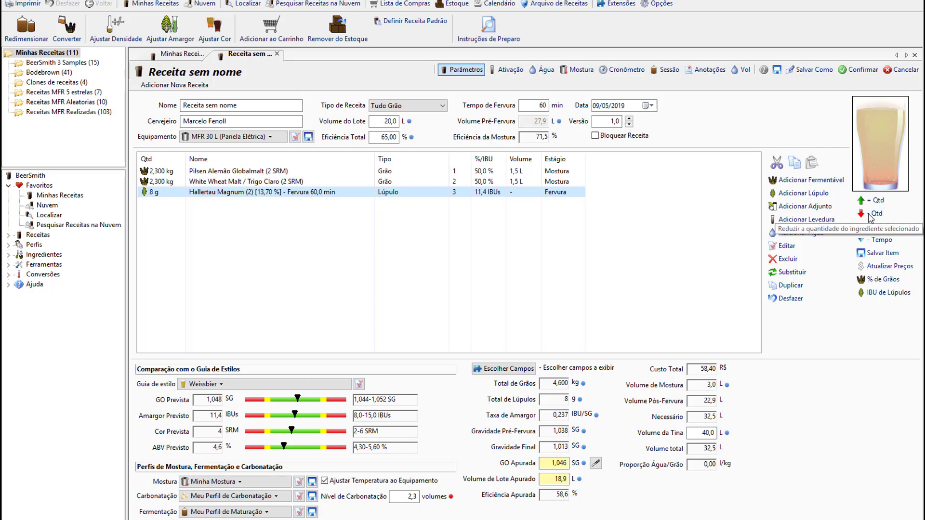
left_click(870, 215)
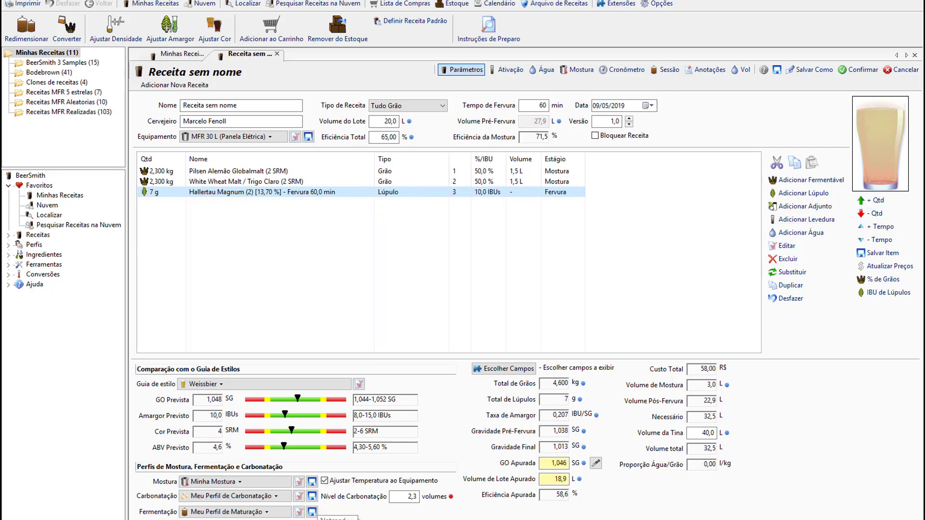
Add one package of the Bio4 Heffeweizen Ale SY055 yeast to the recipe.
left_click(802, 219)
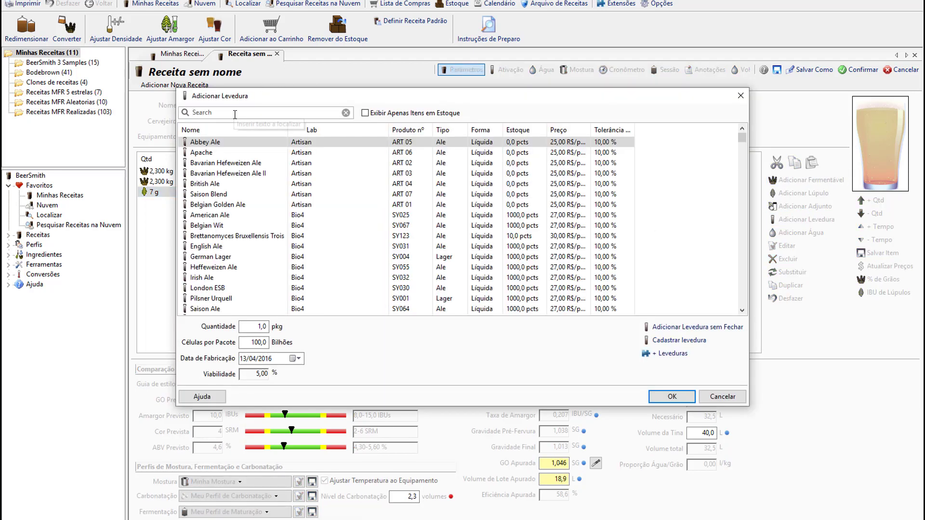
type("bio")
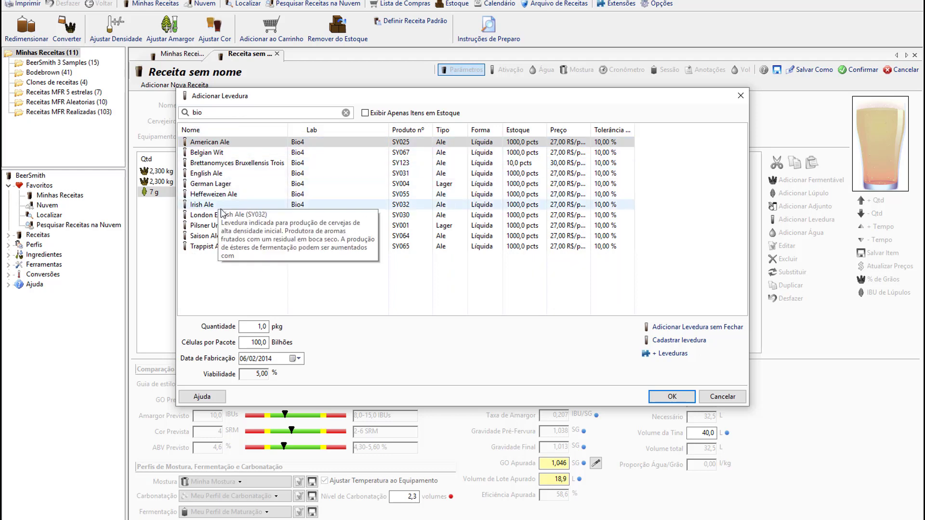
left_click(223, 194)
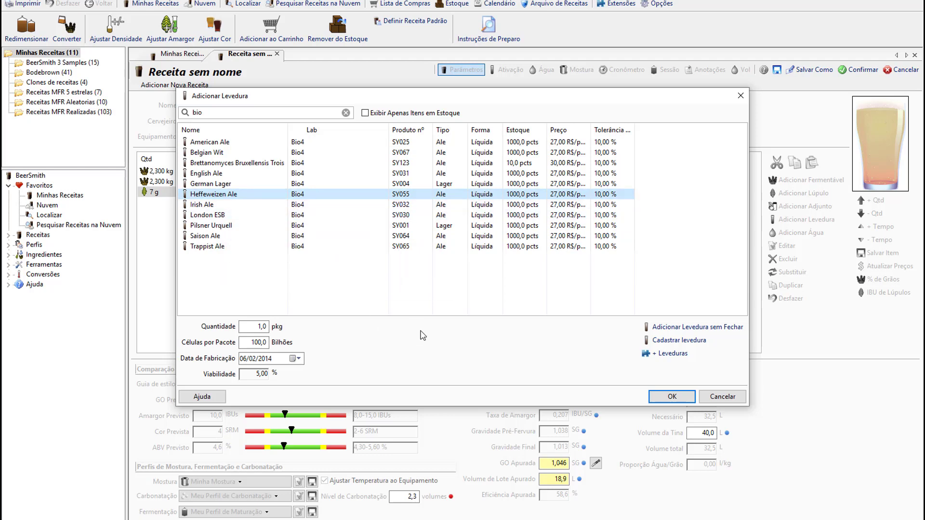
left_click(672, 396)
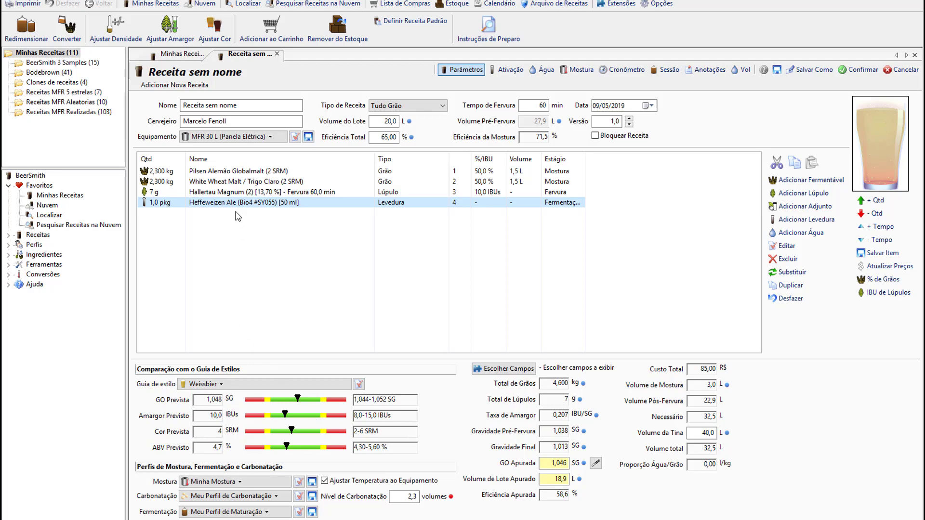
Configure the yeast starter with a volume of 2 L and a gravity of 1.040 SG.
left_click(511, 70)
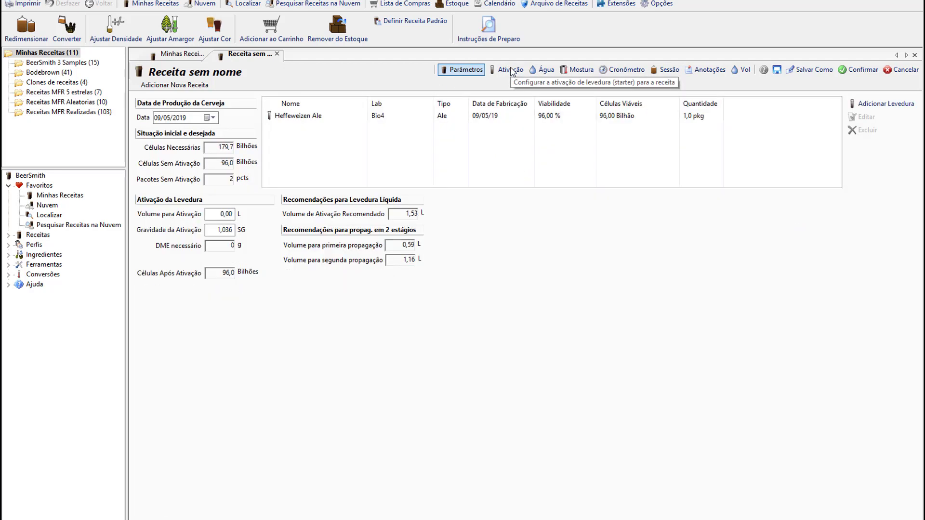
left_click(219, 214)
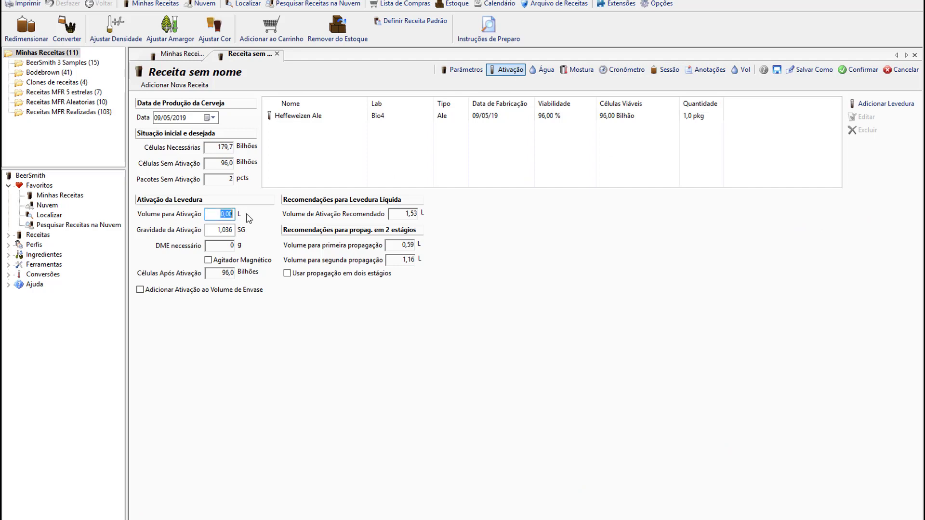
type("2")
left_click_drag(225, 230, 253, 232)
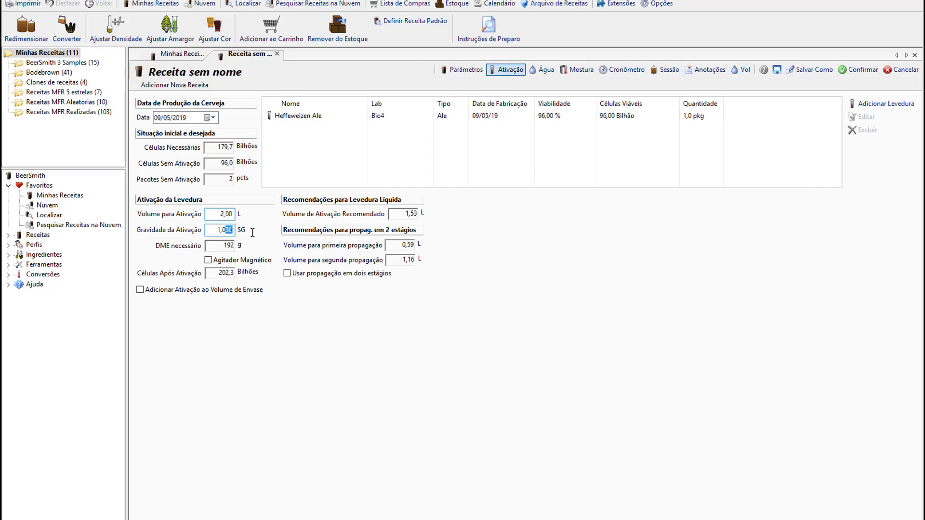
type("40")
Set the Heffeweizen Ale yeast's manufacturing date to 09/03/2019 and enable the magnetic stirrer for the starter.
double_click(478, 118)
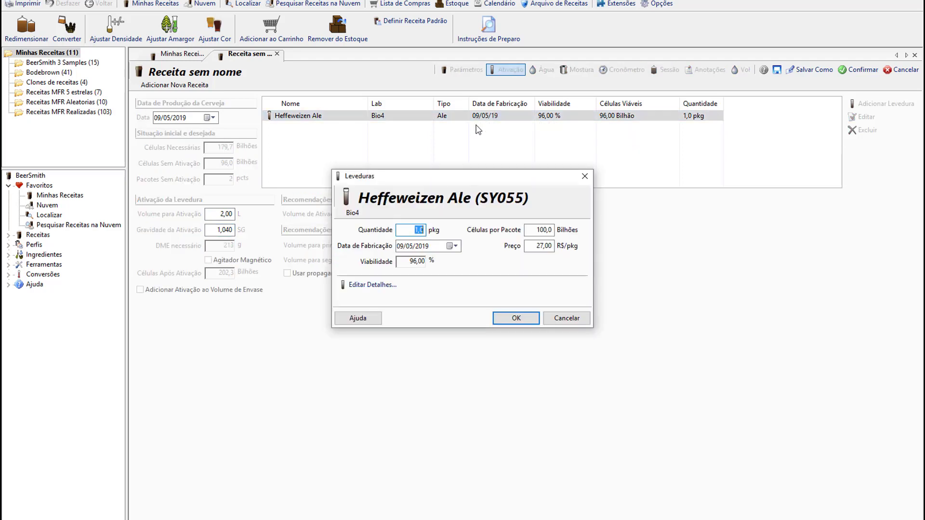
left_click(412, 247)
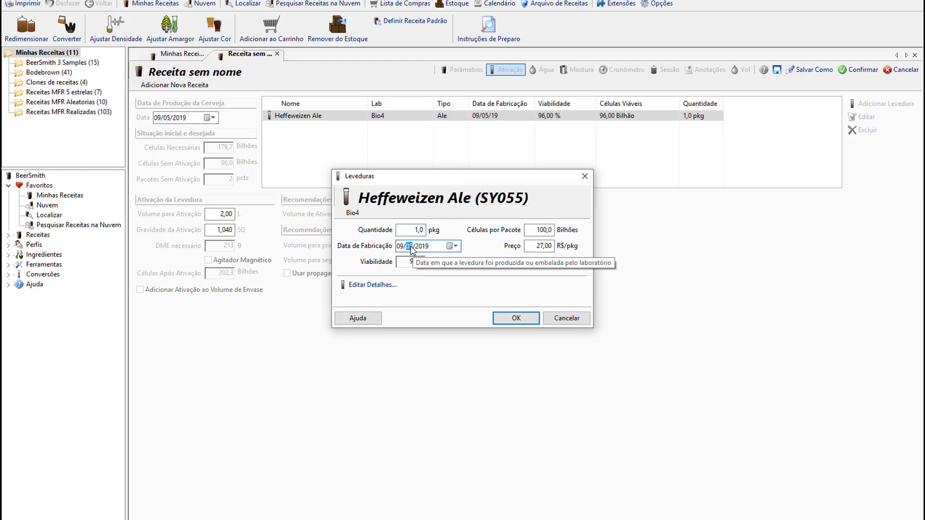
type("3")
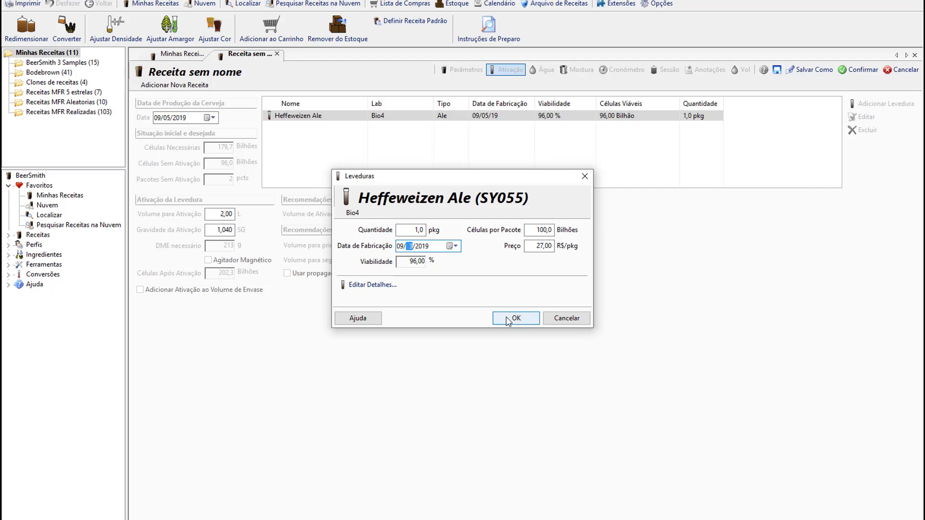
left_click(509, 319)
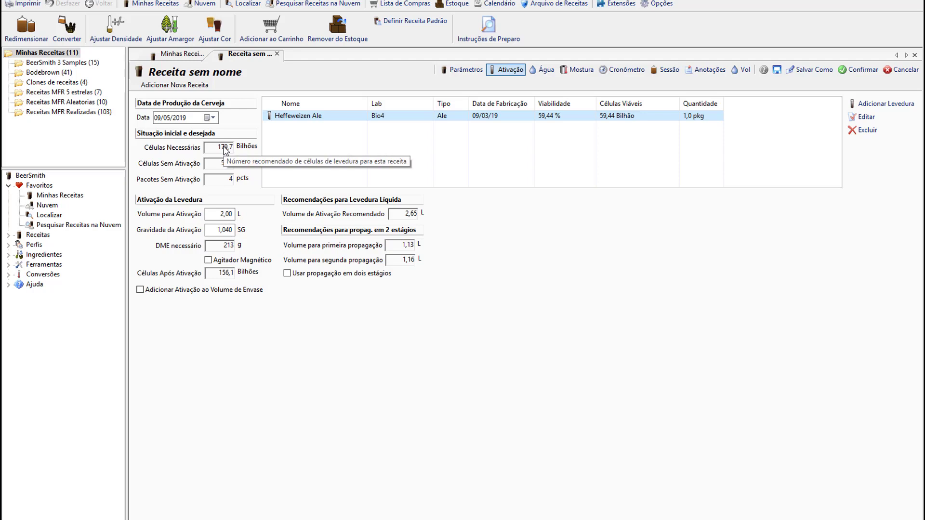
left_click(208, 260)
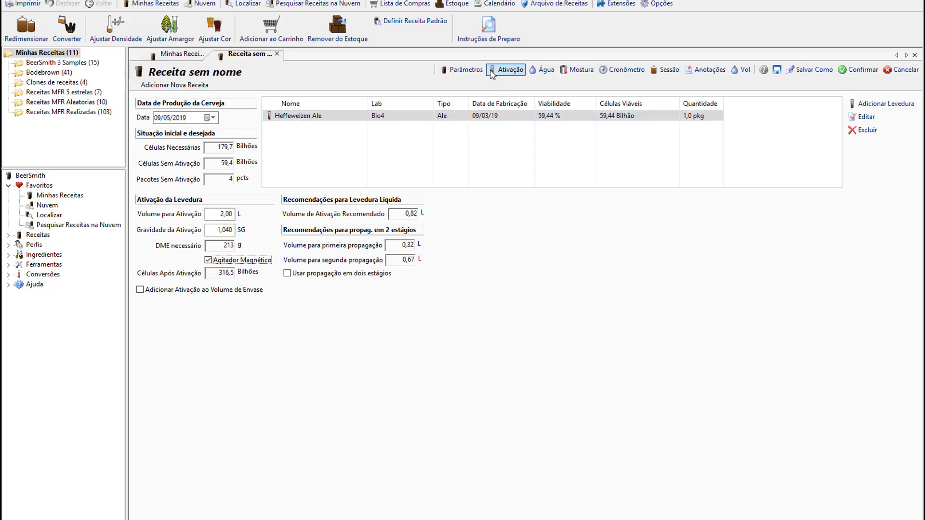
Assign the BIAB, Light Body mash profile to the recipe.
left_click(473, 72)
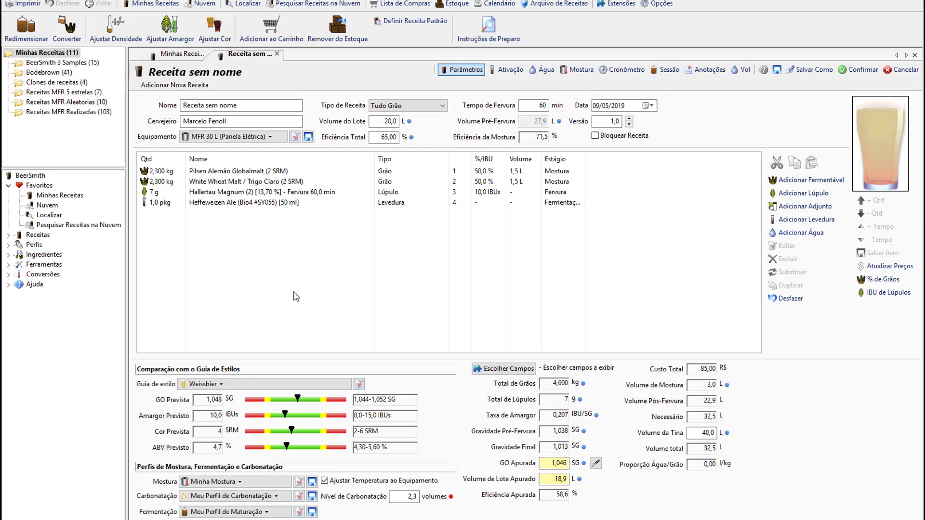
left_click(221, 480)
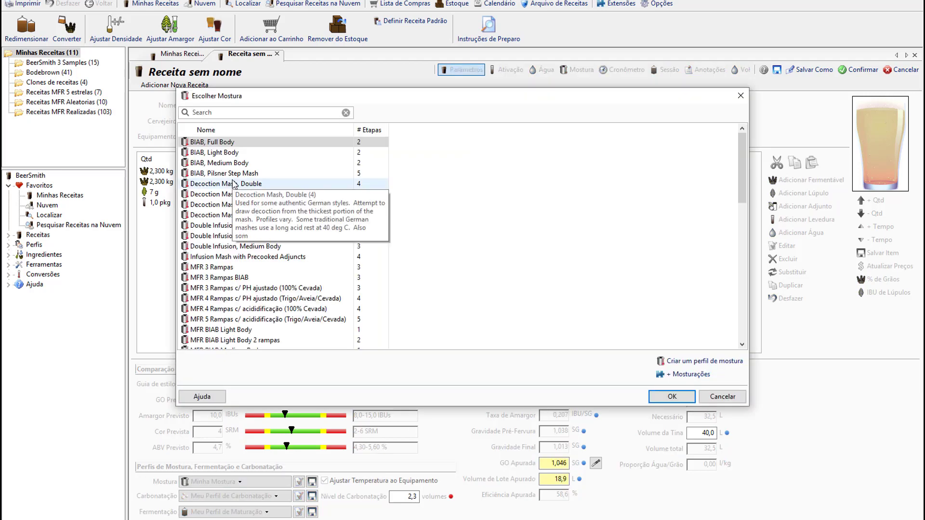
left_click(217, 152)
left_click(675, 400)
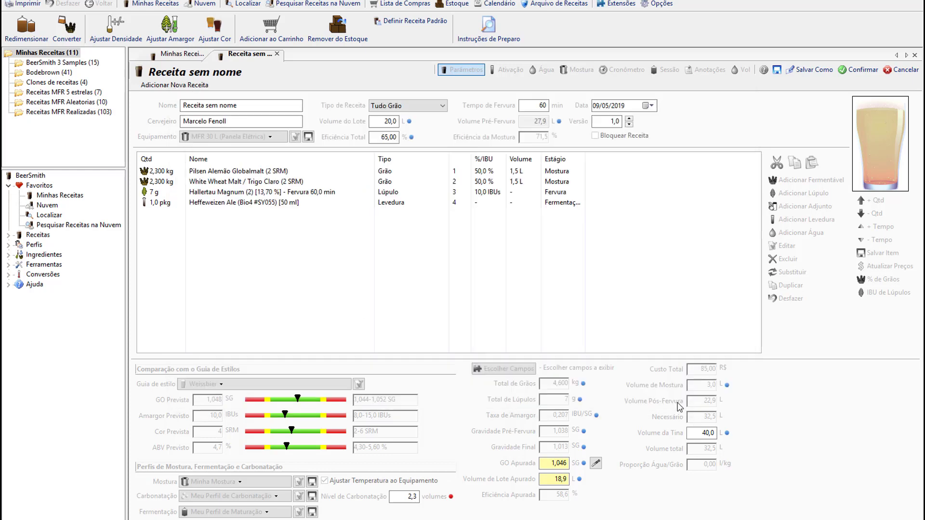
Add a temperature-type mash step named Beta amilase at 64 °C for 90 minutes with a 15-minute rise, placed before Mash Out.
left_click(299, 482)
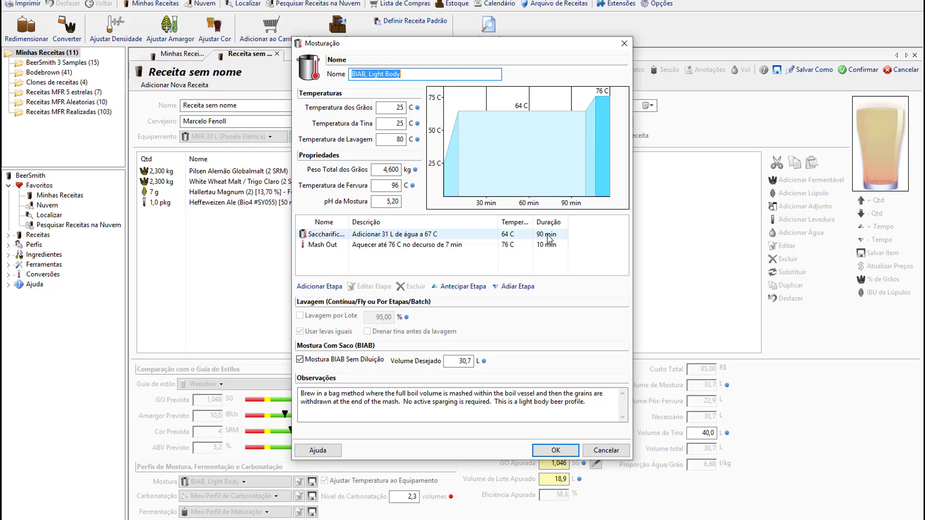
left_click(328, 234)
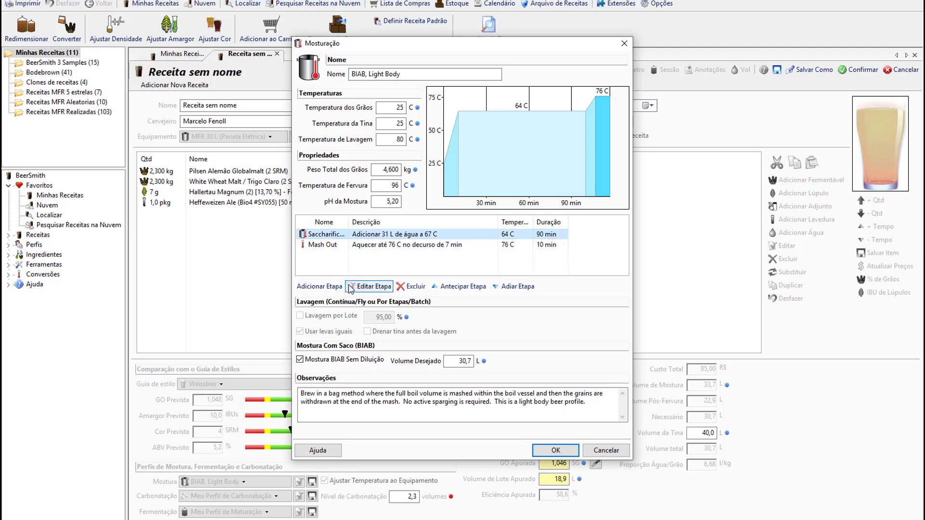
left_click(350, 287)
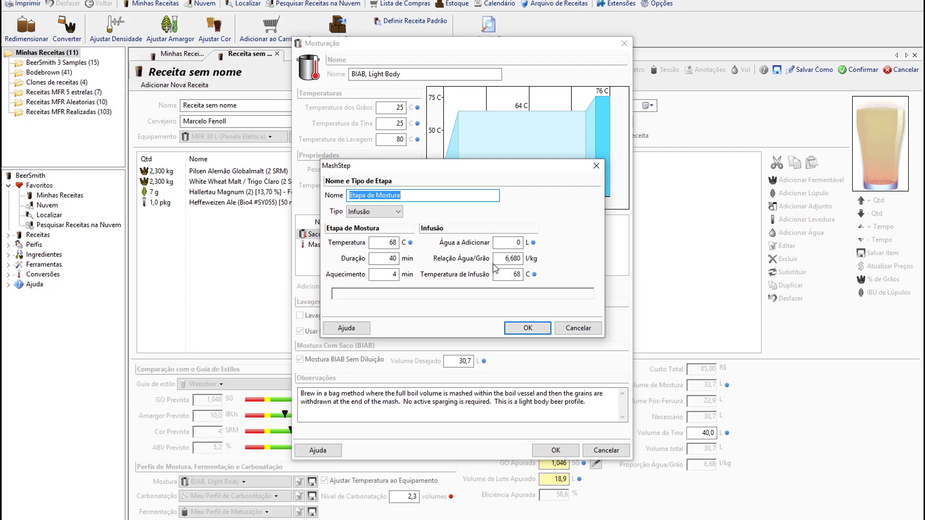
type("Beta amilase")
double_click(386, 247)
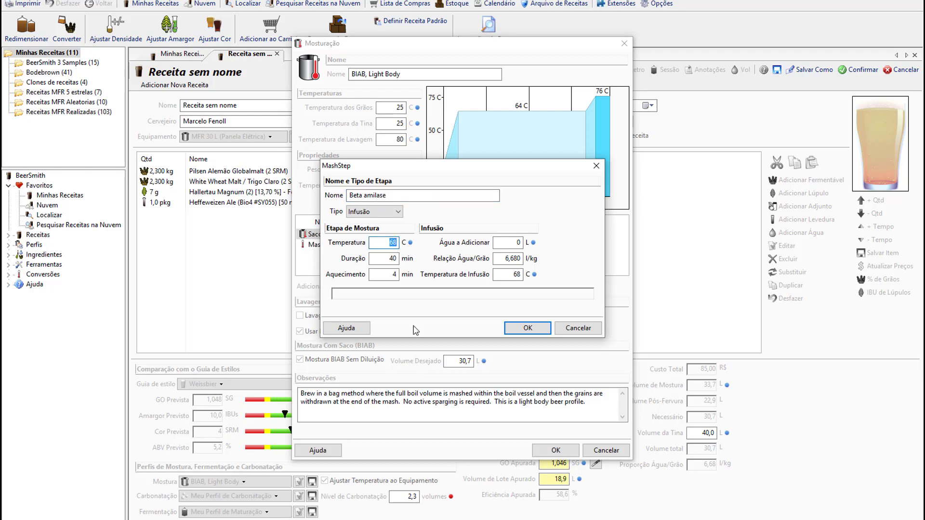
type("64")
left_click(369, 212)
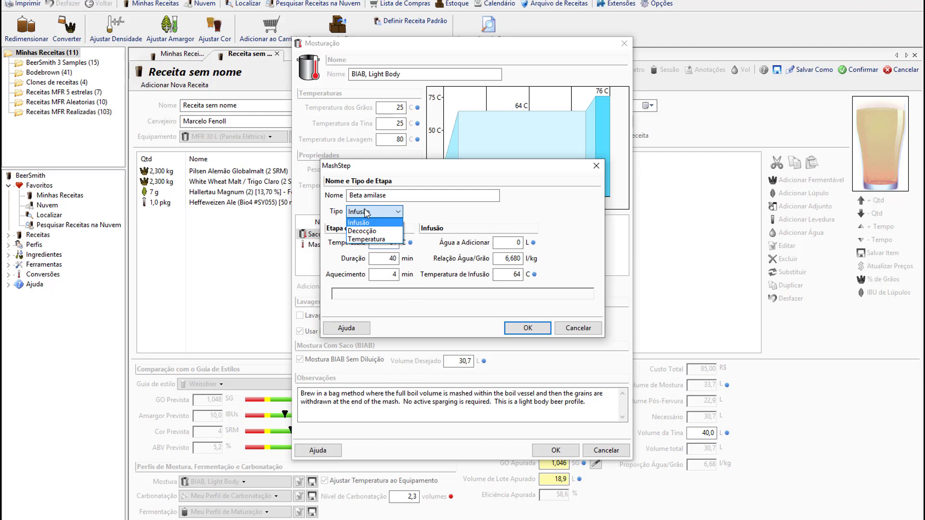
left_click(367, 239)
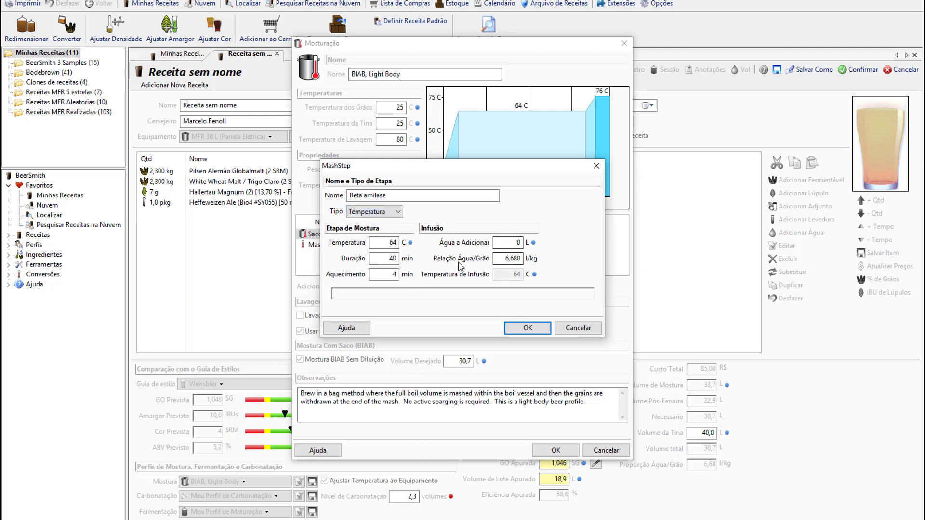
double_click(391, 258)
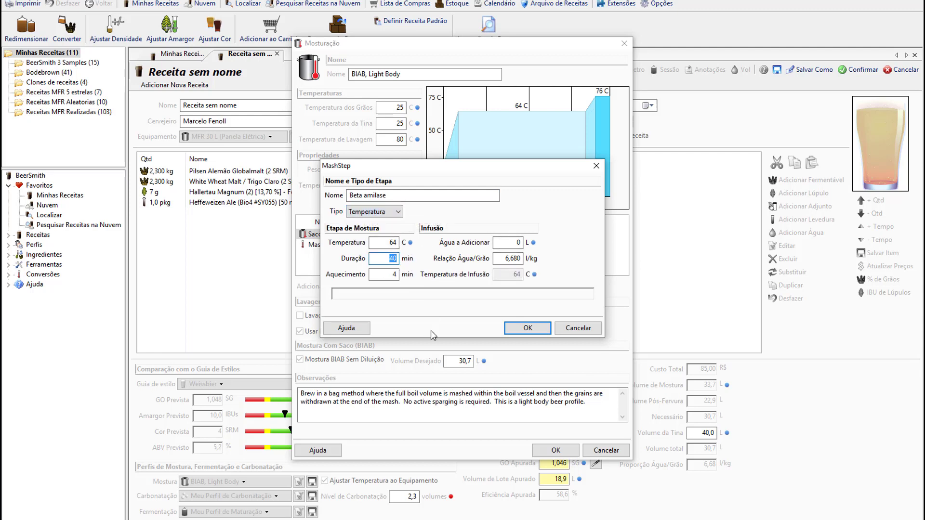
double_click(394, 274)
left_click(520, 329)
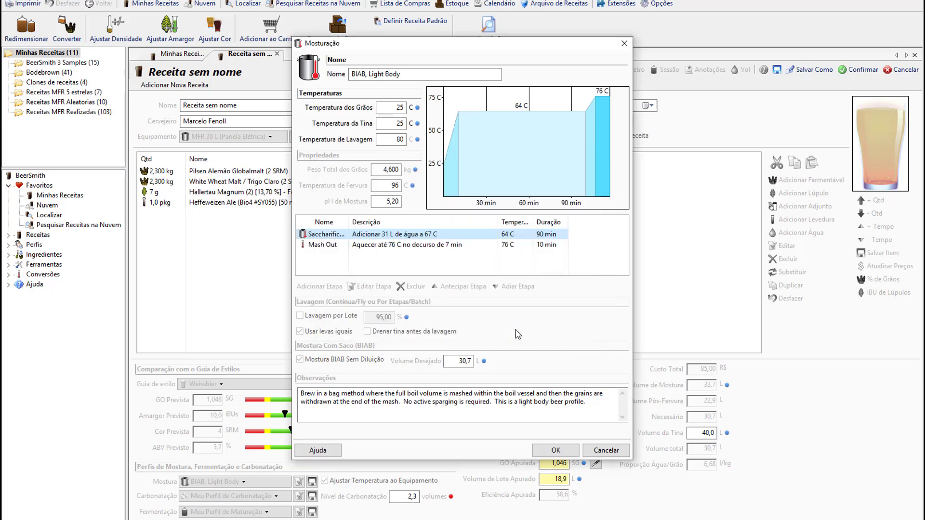
left_click(462, 286)
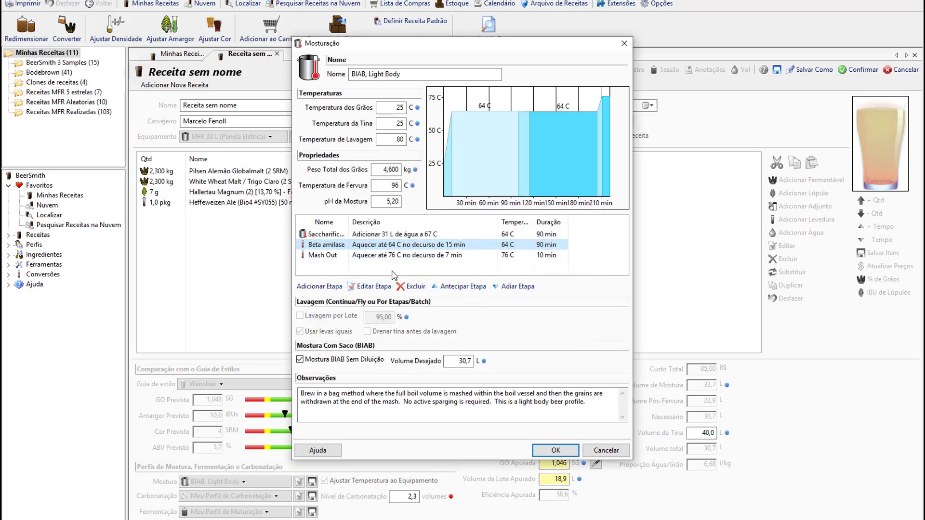
Turn the Saccharification infusion step into Parada ferúlica at 40 °C for 20 minutes and accept the mash profile.
double_click(332, 236)
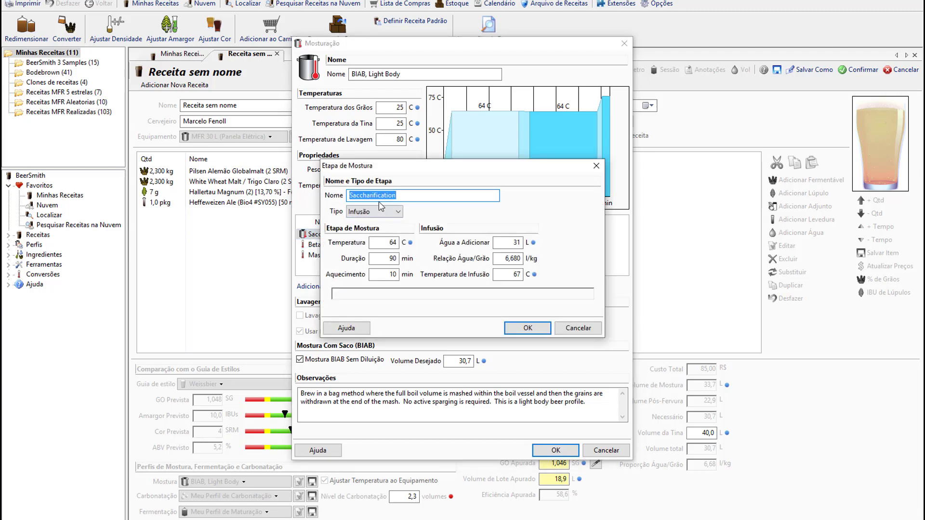
type("Parada ferúlica")
double_click(385, 242)
type("4")
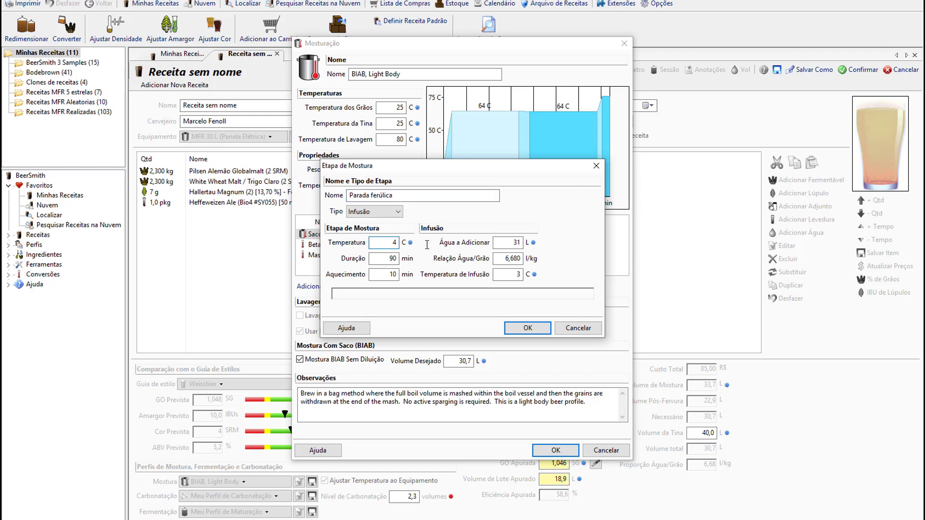
key("Tab")
key("Tab")
left_click(526, 329)
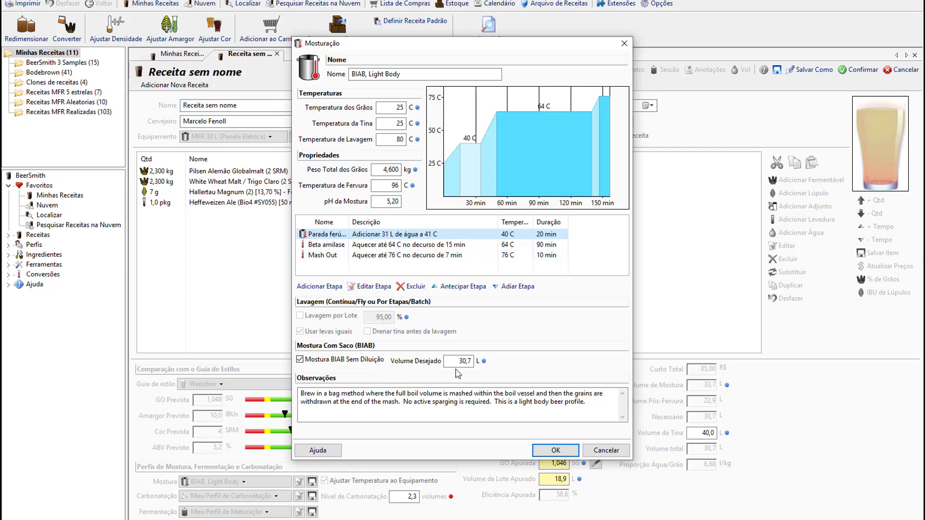
left_click(556, 451)
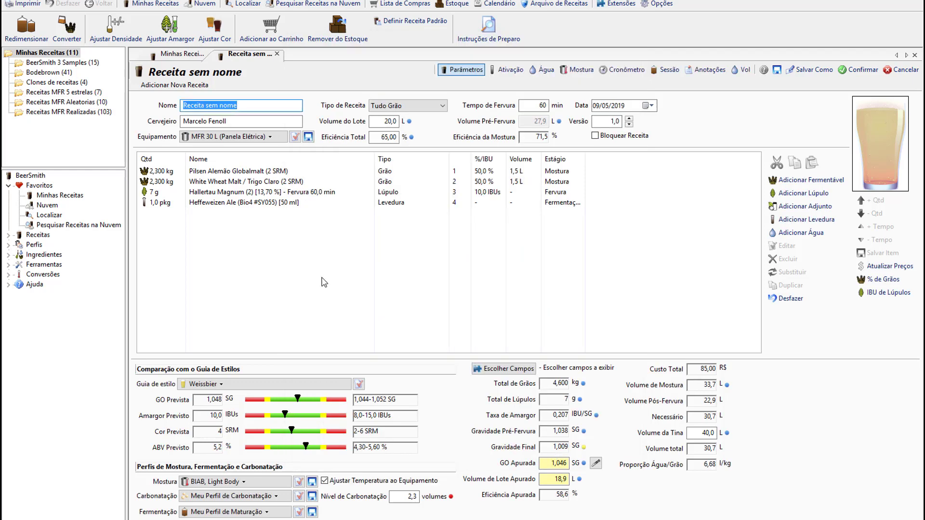
Add 30.7 L of the Água da CAESB 2018 water profile to the recipe.
left_click(540, 73)
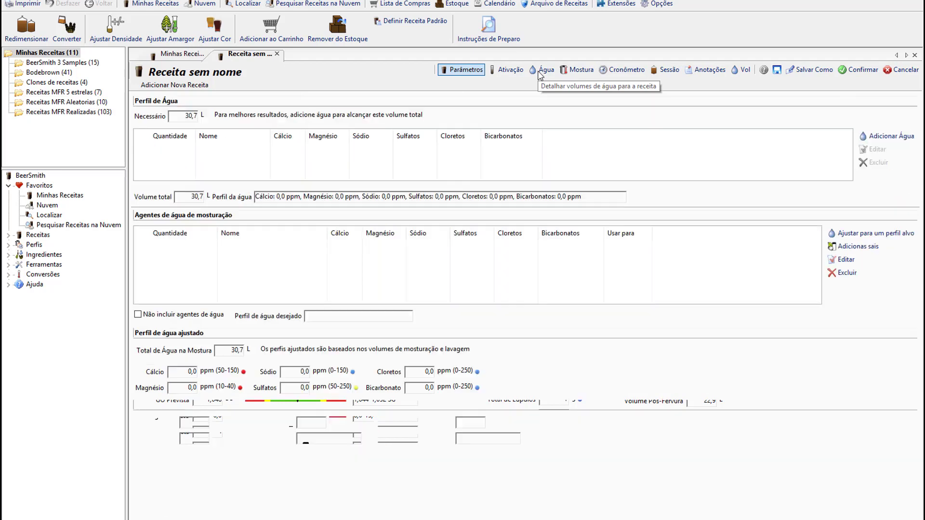
left_click(892, 137)
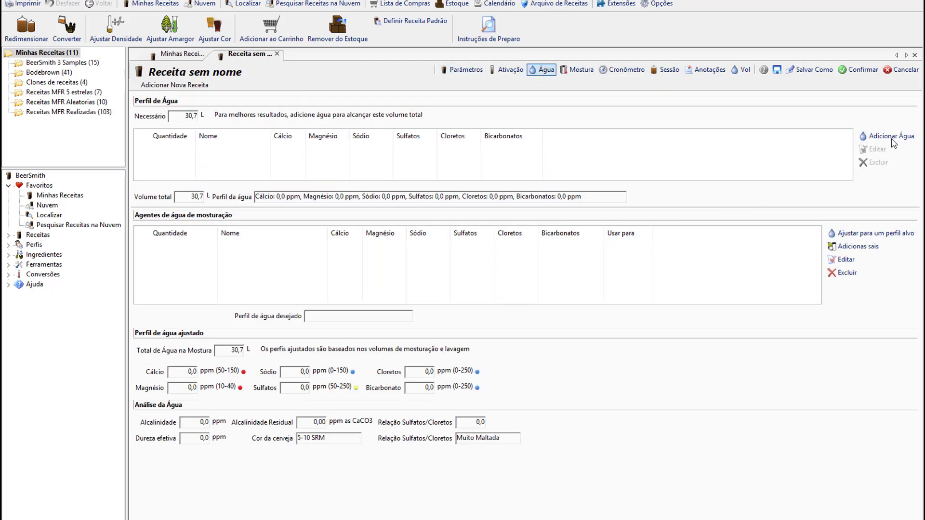
type("cae")
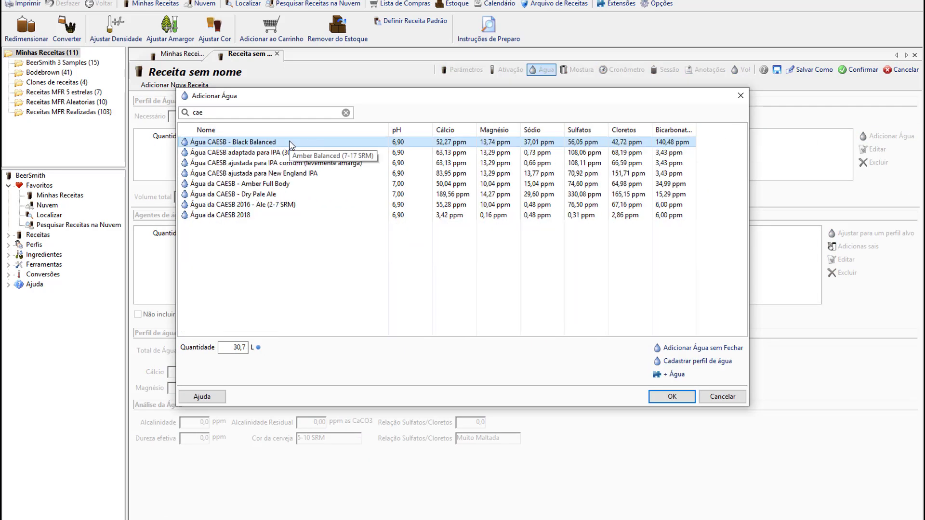
left_click(222, 216)
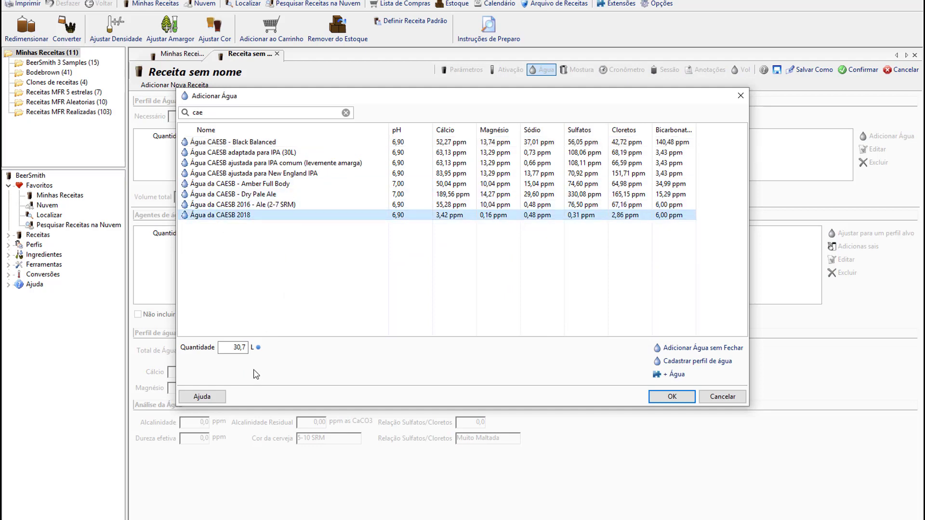
left_click(672, 398)
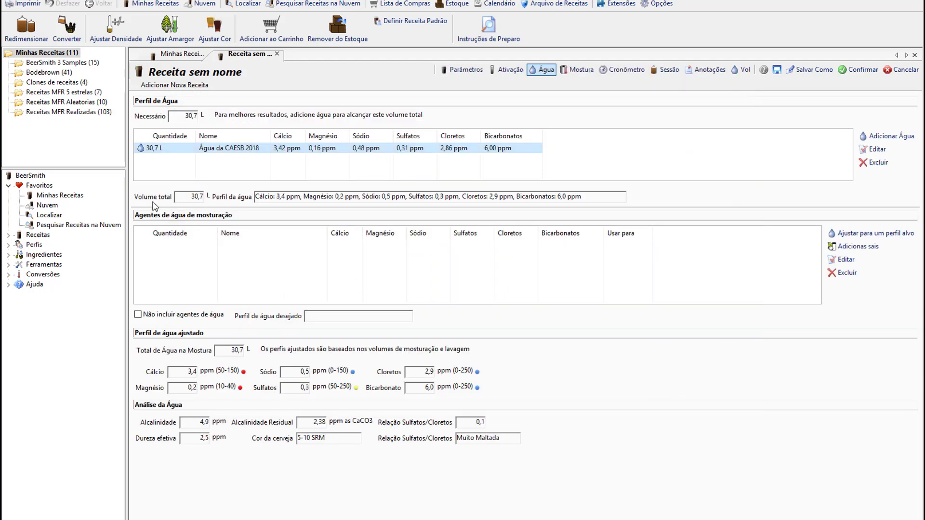
Adjust the brewing salts to the Yellow Dry (Under 6 SRM) target water profile, excluding CaCO3.
left_click(888, 237)
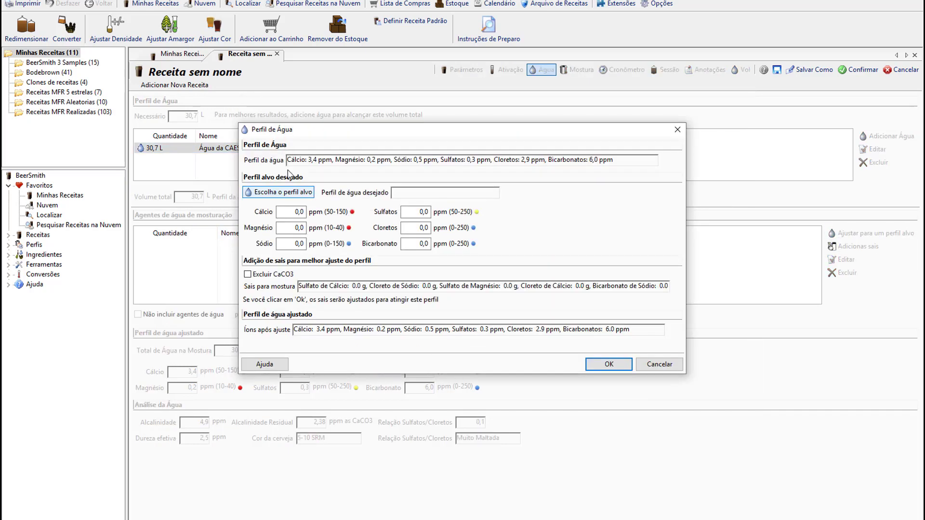
left_click(289, 193)
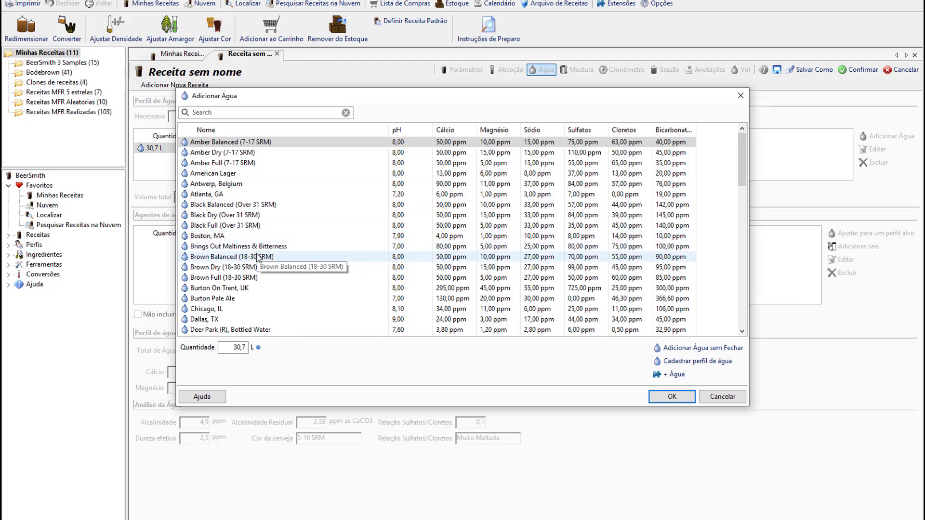
scroll(246, 270, "down", 15)
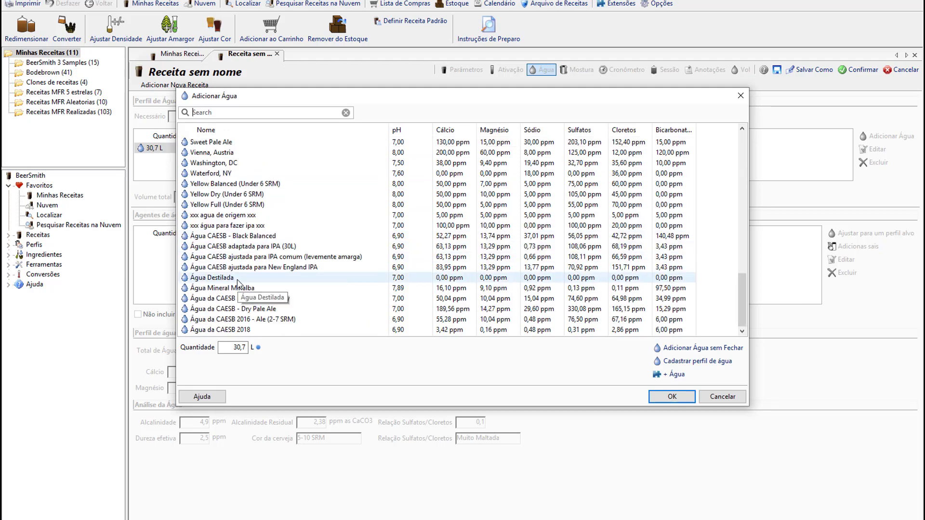
left_click(206, 194)
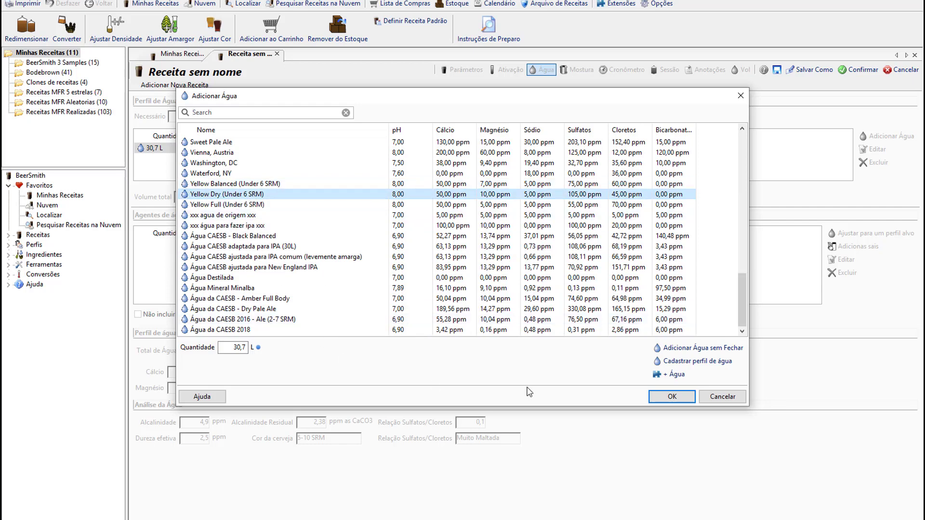
left_click(668, 399)
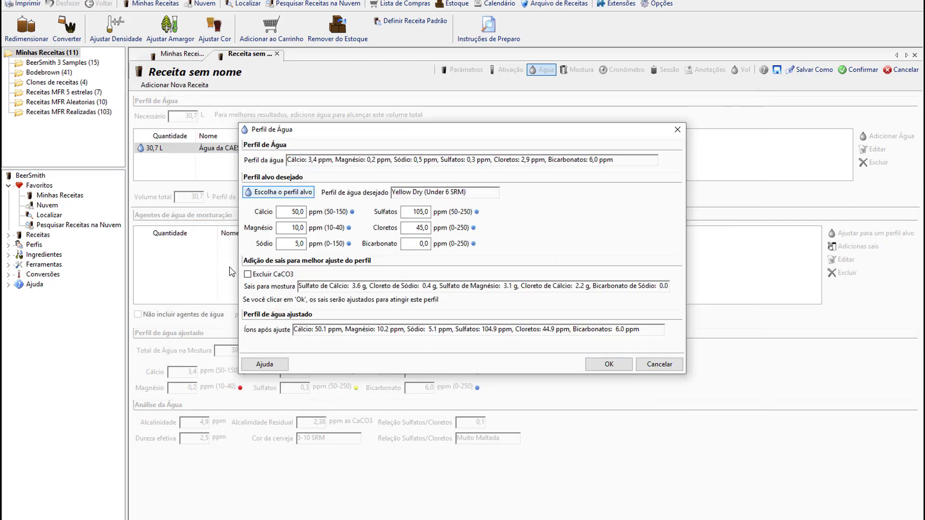
left_click(257, 276)
left_click(610, 365)
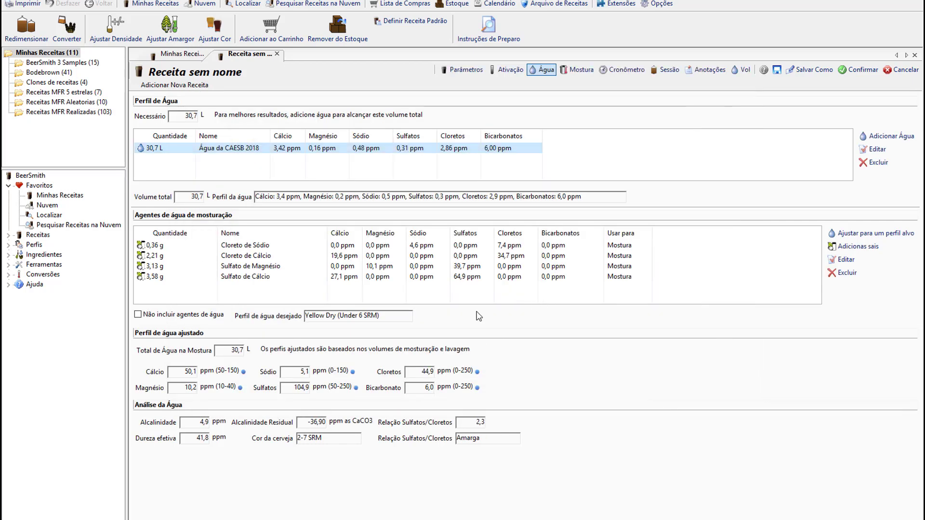
Round the mash water salts Cloreto de Sódio to 0,40 g and Cloreto de Cálcio to 2,20 g.
double_click(173, 249)
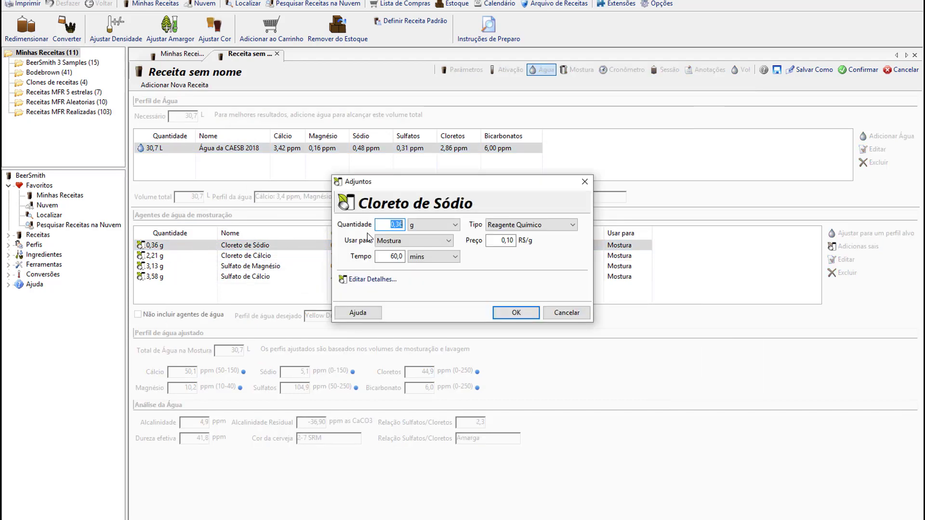
double_click(399, 225)
type("40")
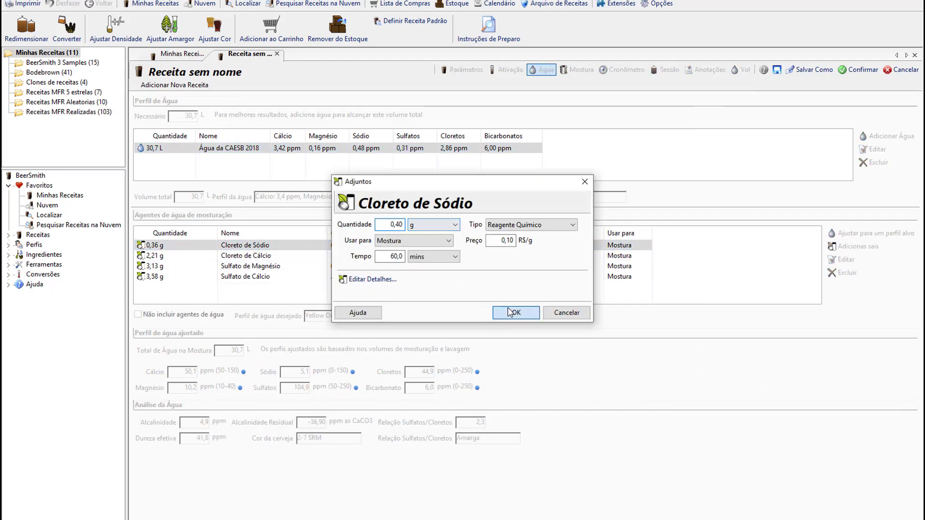
left_click(512, 312)
double_click(173, 255)
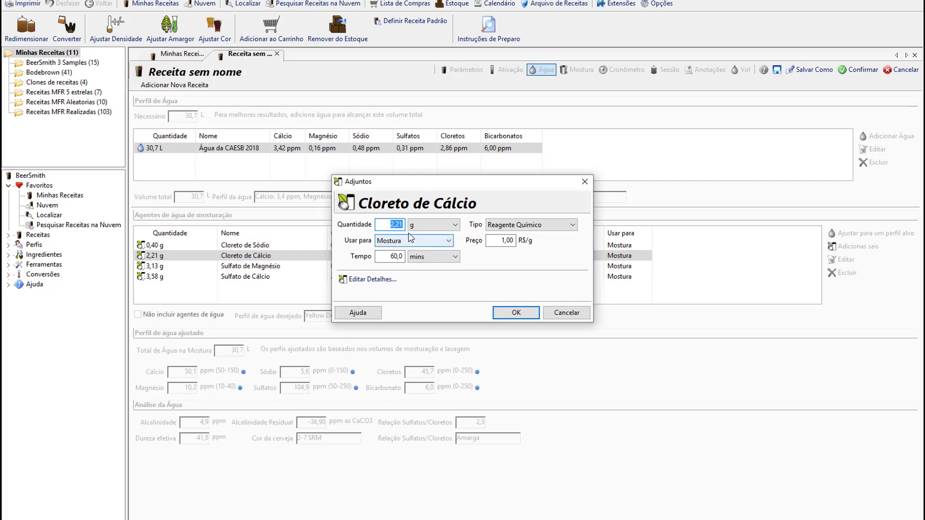
left_click_drag(398, 225, 406, 225)
type("0")
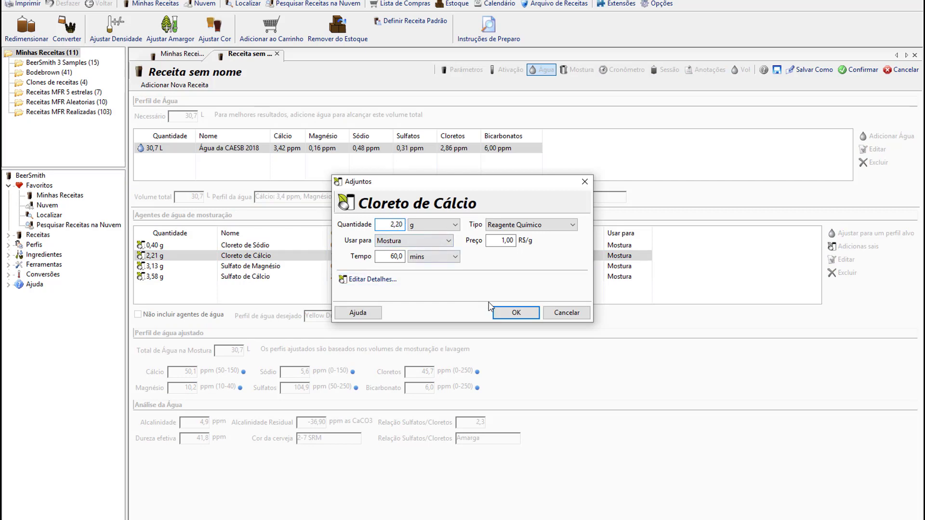
left_click(506, 313)
Round the mash water salts Sulfato de Magnésio to 3,10 g and Sulfato de Cálcio to 3,60 g.
left_click(176, 267)
double_click(177, 271)
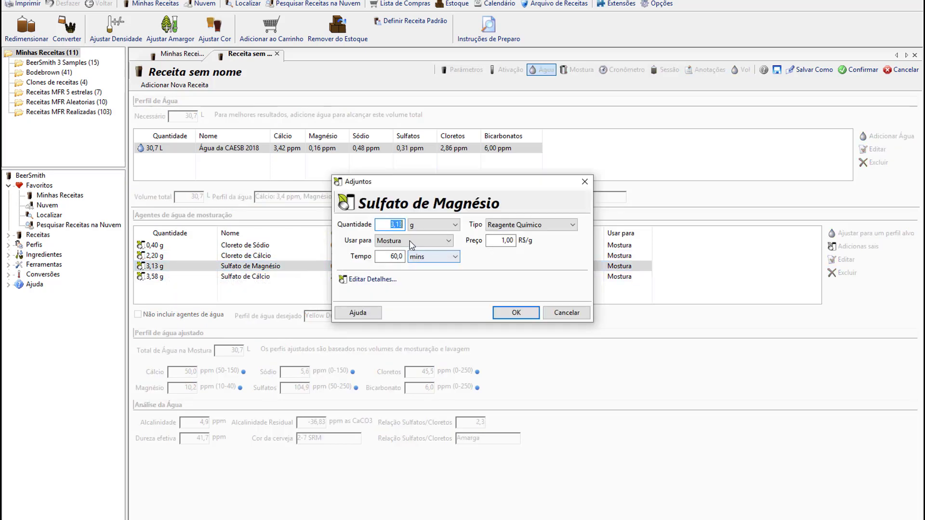
double_click(398, 224)
left_click(398, 225)
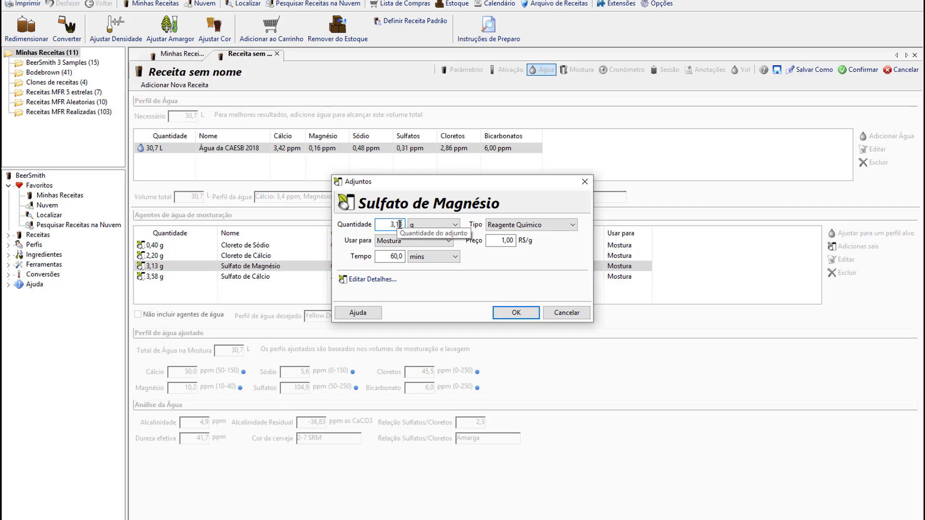
type("0")
left_click(516, 313)
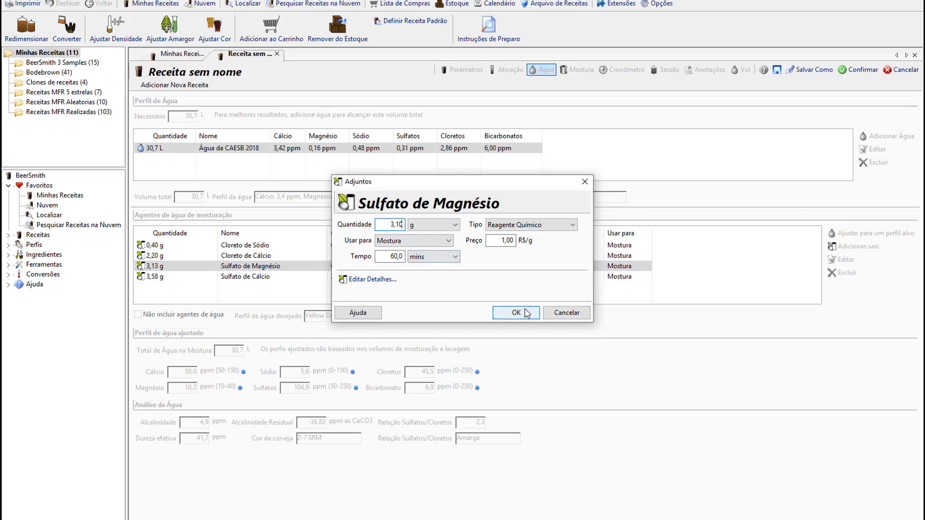
left_click(163, 277)
double_click(163, 278)
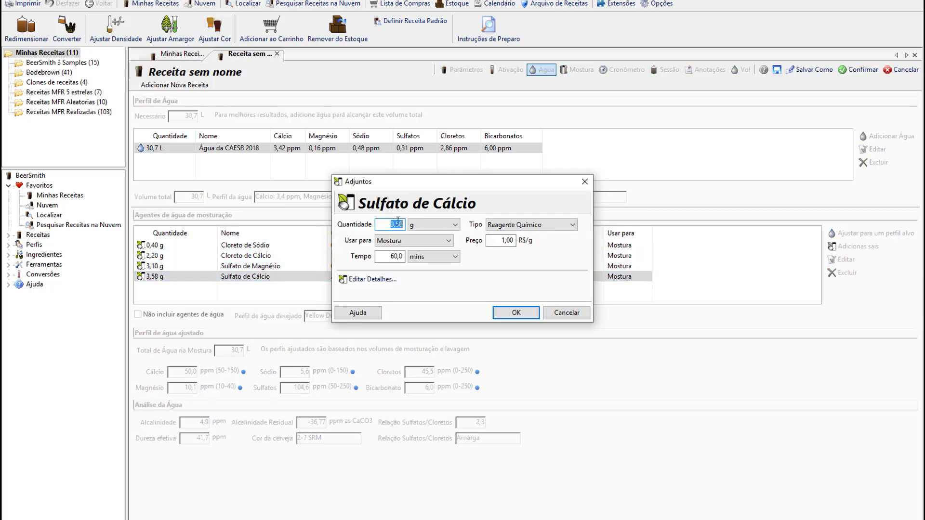
type("3,6")
key("Tab")
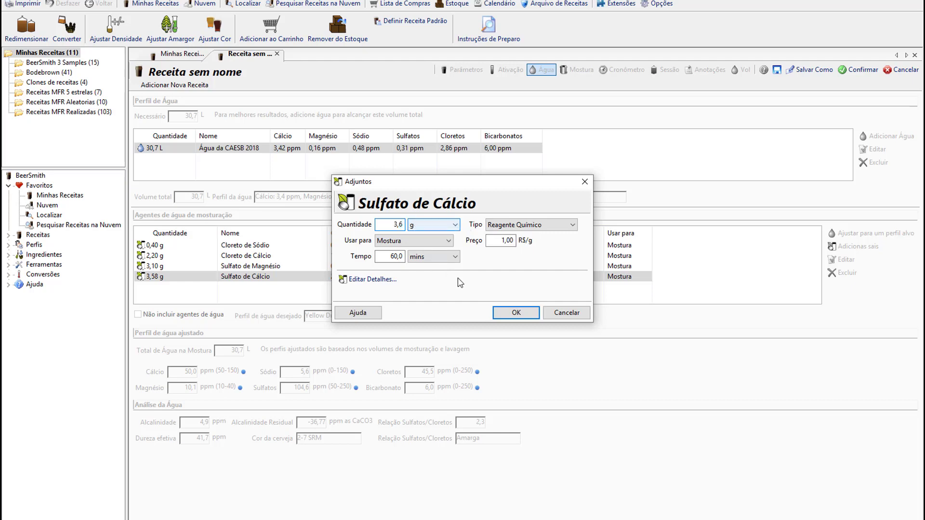
key("Return")
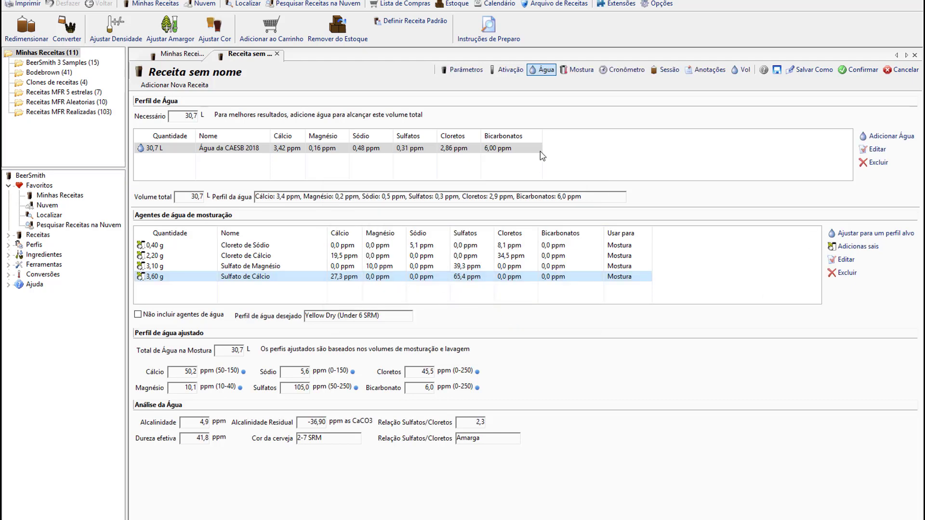
Assign the Açúcar comum Garrafa carbonation profile to the recipe and set the carbonation level to 3 volumes.
left_click(458, 73)
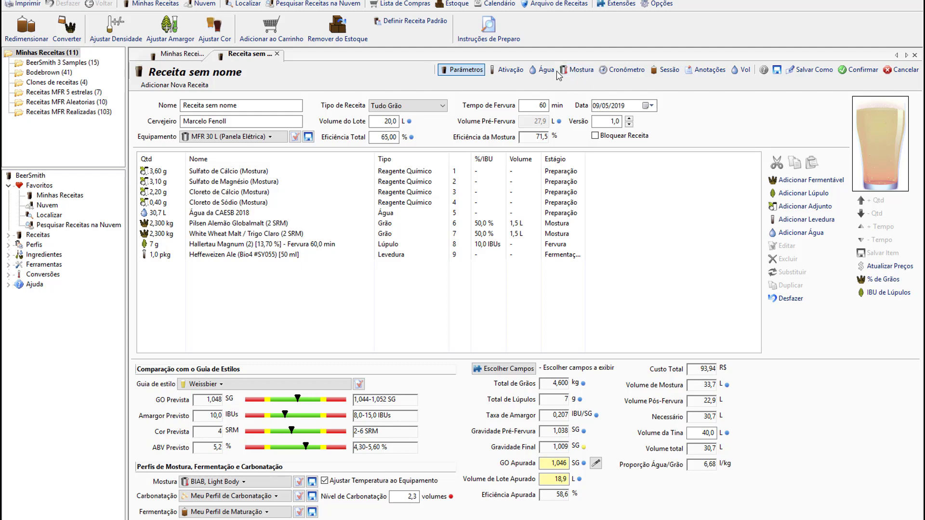
left_click(263, 496)
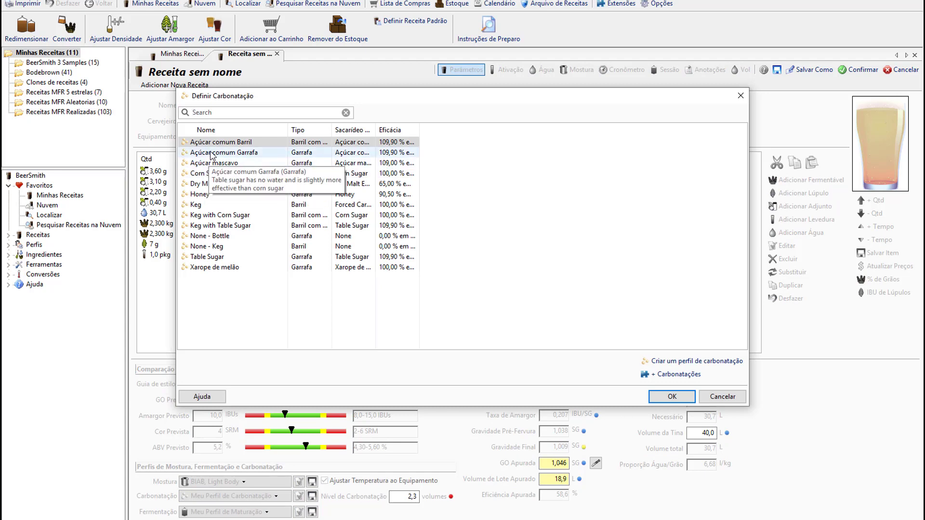
left_click(211, 153)
left_click(671, 397)
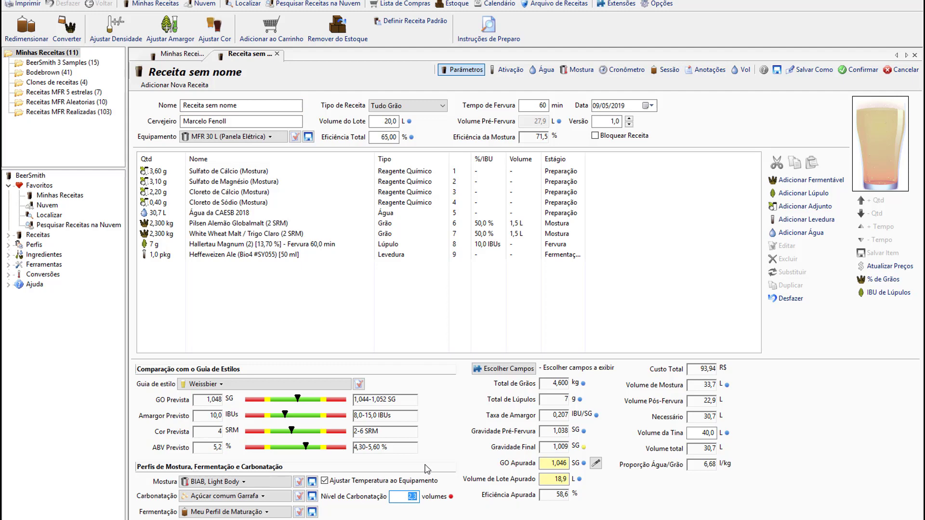
type("3")
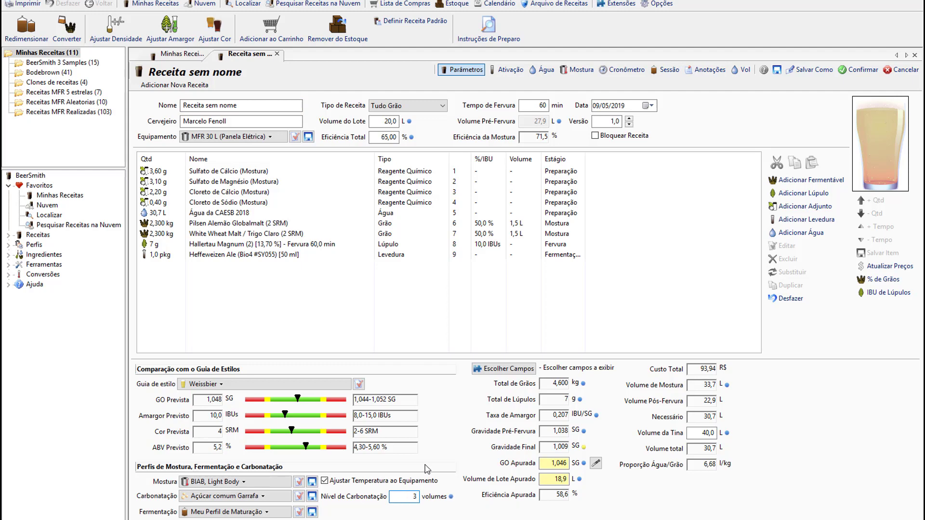
Assign the Ale, Three Stage fermentation profile to the recipe.
left_click(272, 515)
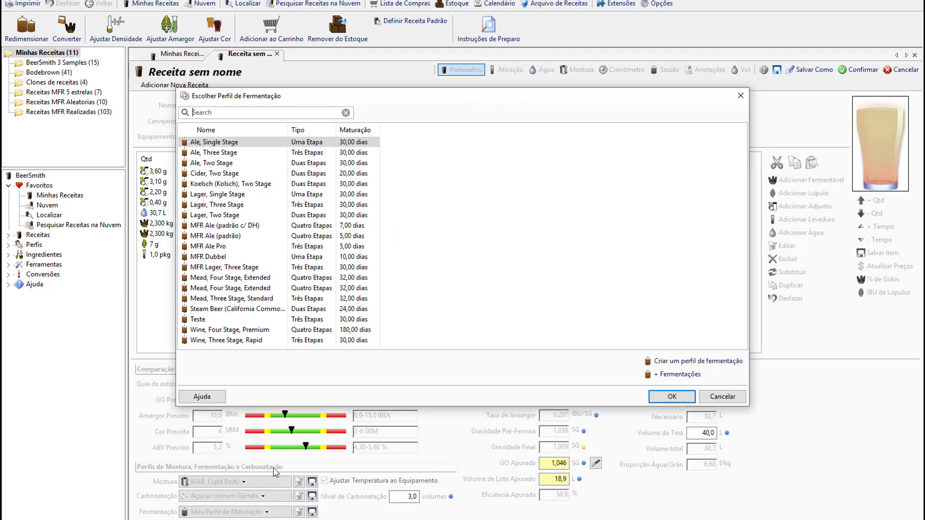
left_click(231, 208)
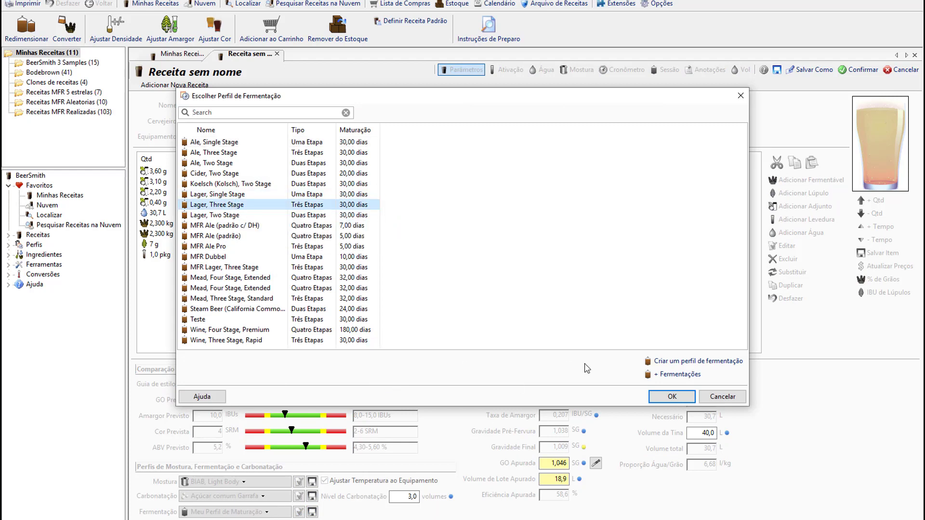
left_click(213, 153)
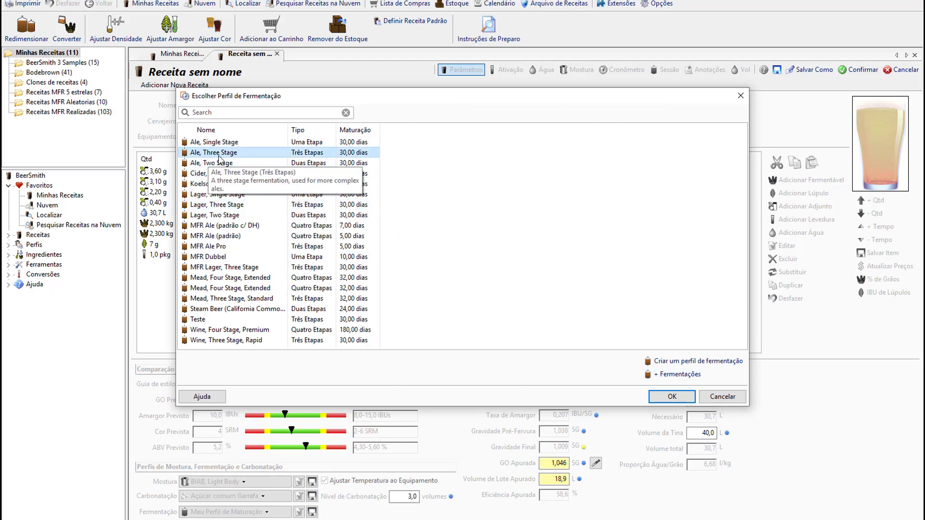
left_click(673, 397)
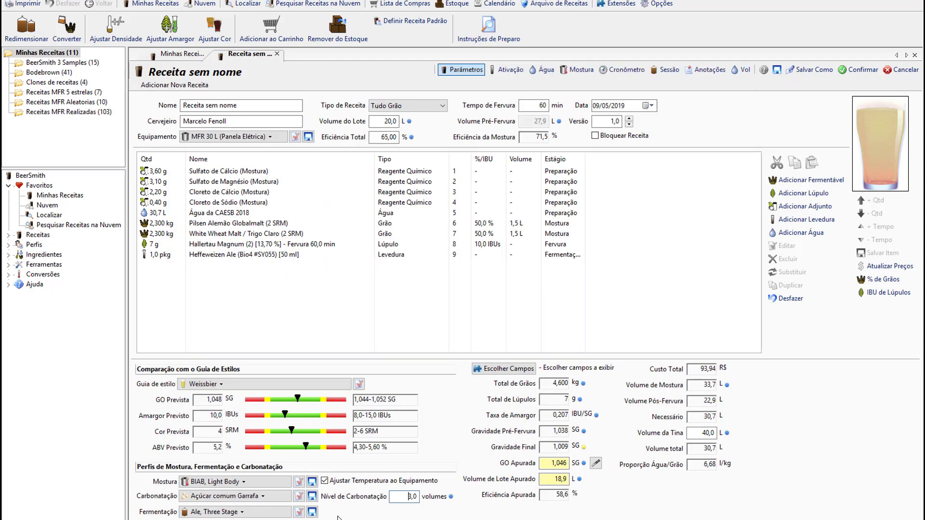
Open the recipe's fermentation profile for editing and set the primary fermentation to 7 days.
left_click(299, 512)
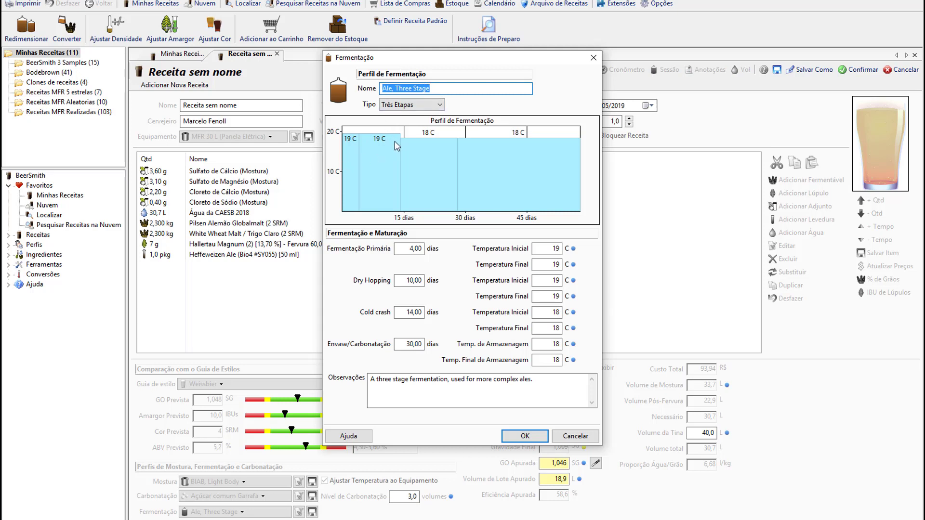
left_click(407, 250)
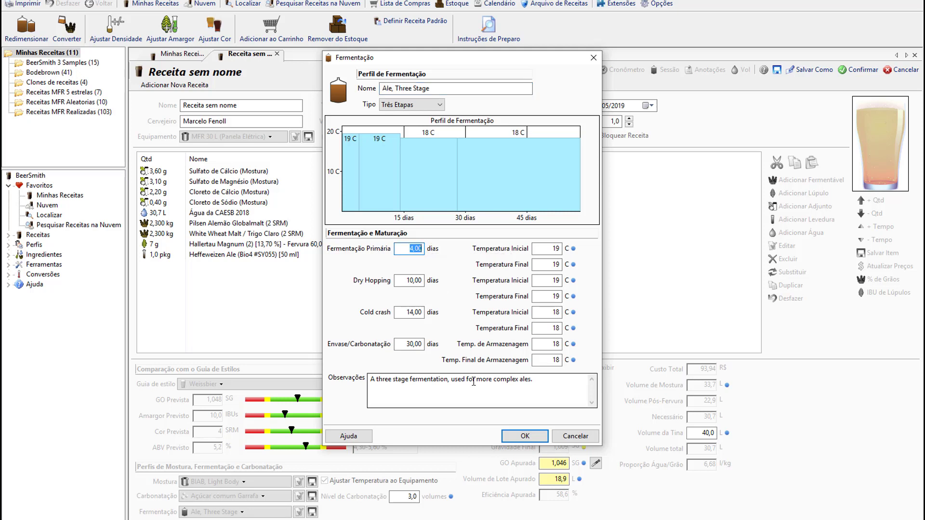
type("7")
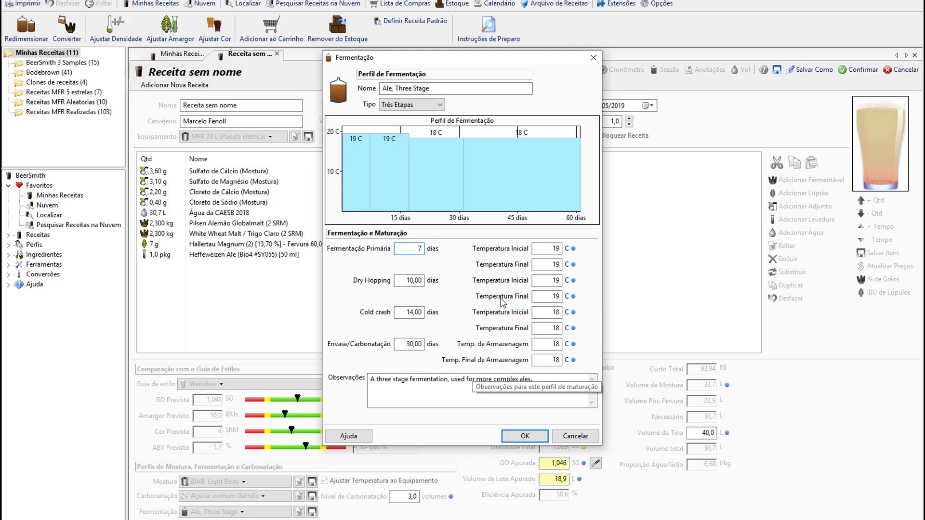
Set the primary fermentation's initial and final temperatures to 18 °C.
left_click(541, 250)
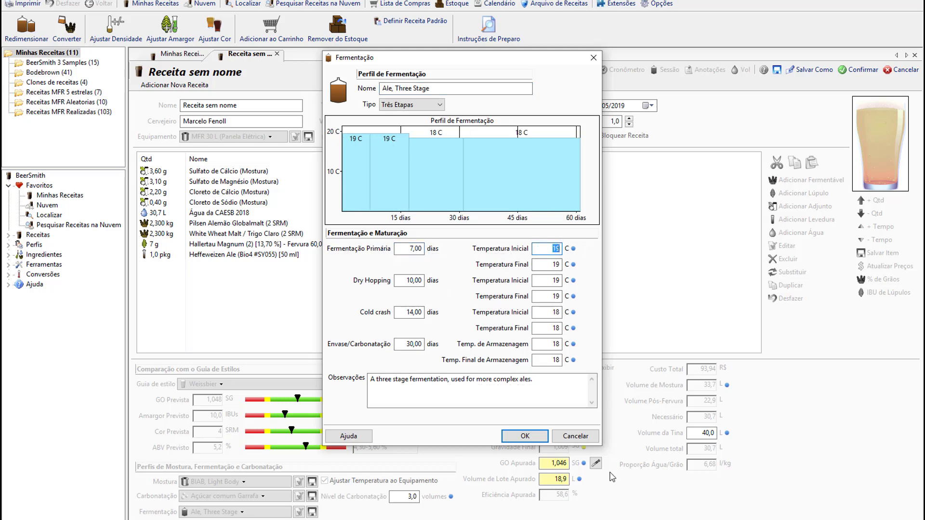
type("18")
left_click(551, 264)
type("18")
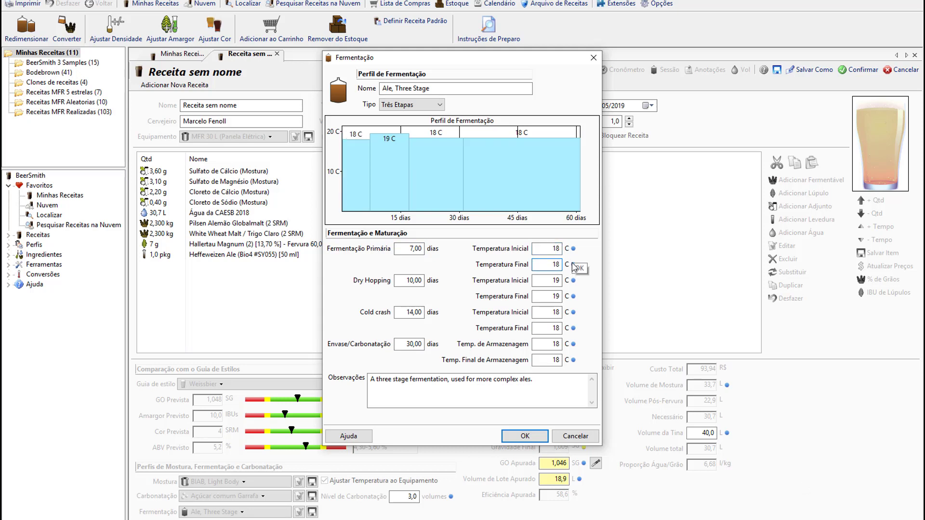
Set the primary fermentation's initial and final temperatures to 17 °C.
left_click(547, 249)
type("17")
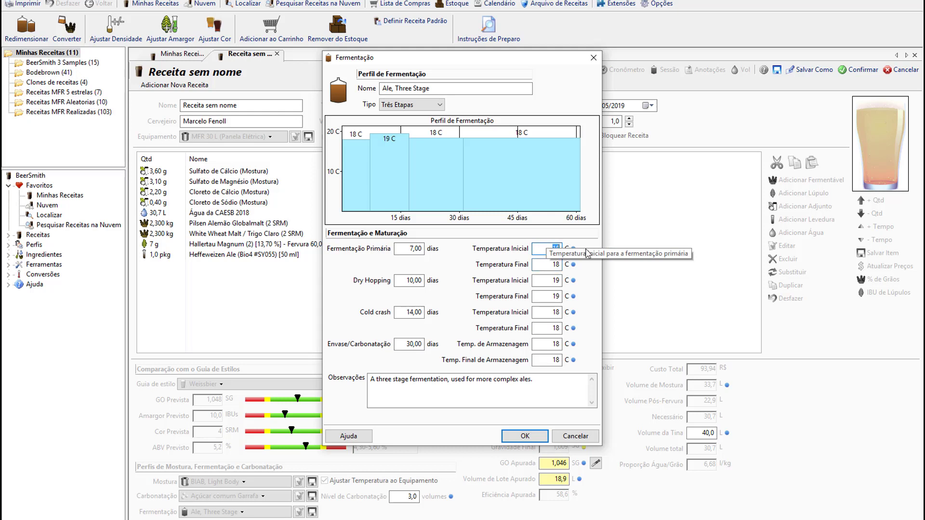
left_click(559, 264)
type("17")
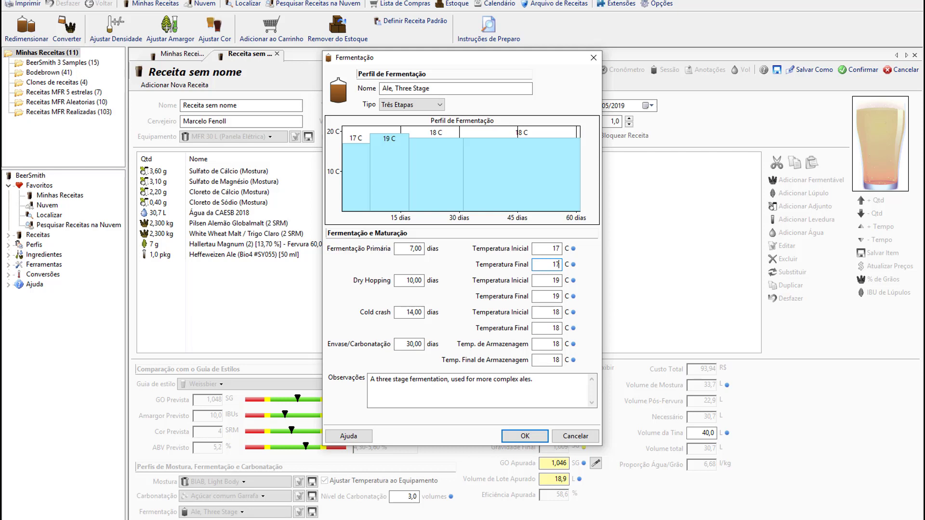
Set the Dry Hopping stage to 3 days, with an initial temperature of 17 °C and a final temperature of 22 °C.
left_click(409, 281)
type("0")
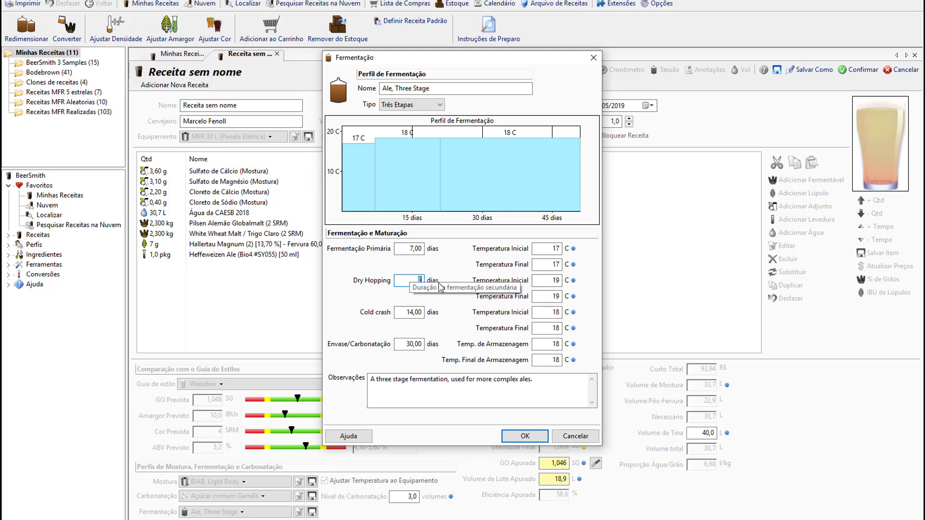
double_click(413, 280)
type("3")
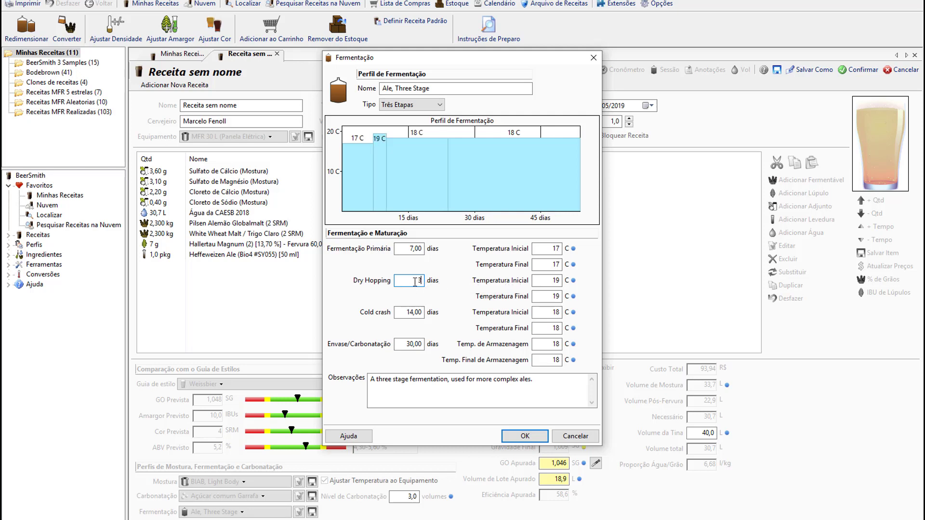
key("Tab")
type("17")
left_click(552, 296)
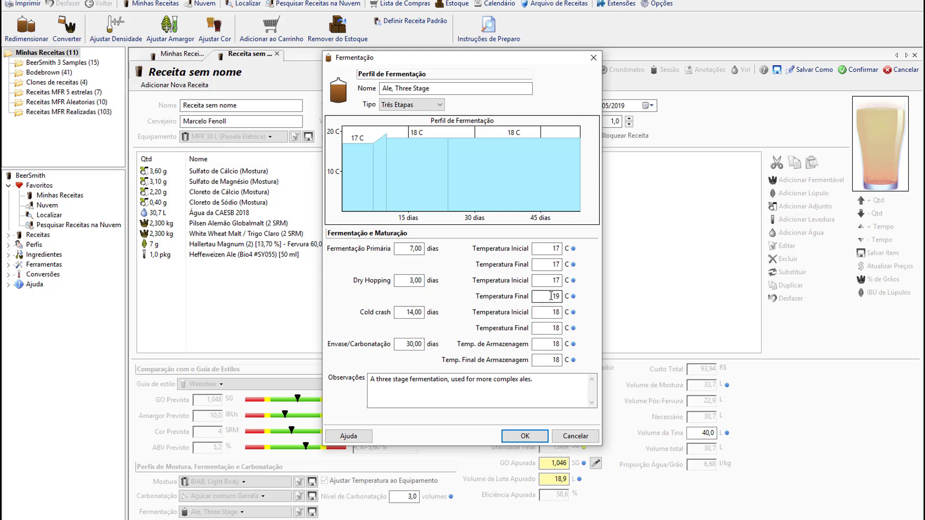
double_click(552, 296)
type("22")
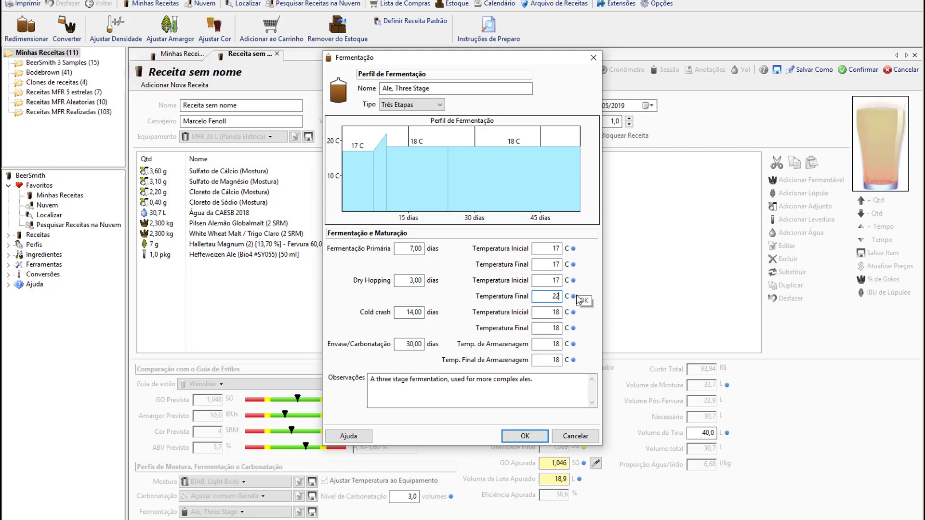
Set the Cold crash stage to 3 days with both its initial and final temperatures at 0 °C.
double_click(405, 311)
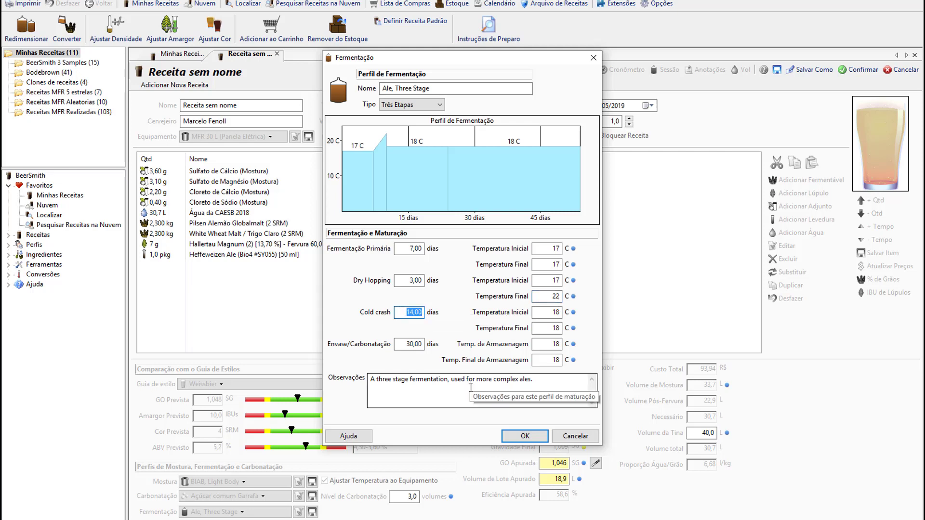
type("3.")
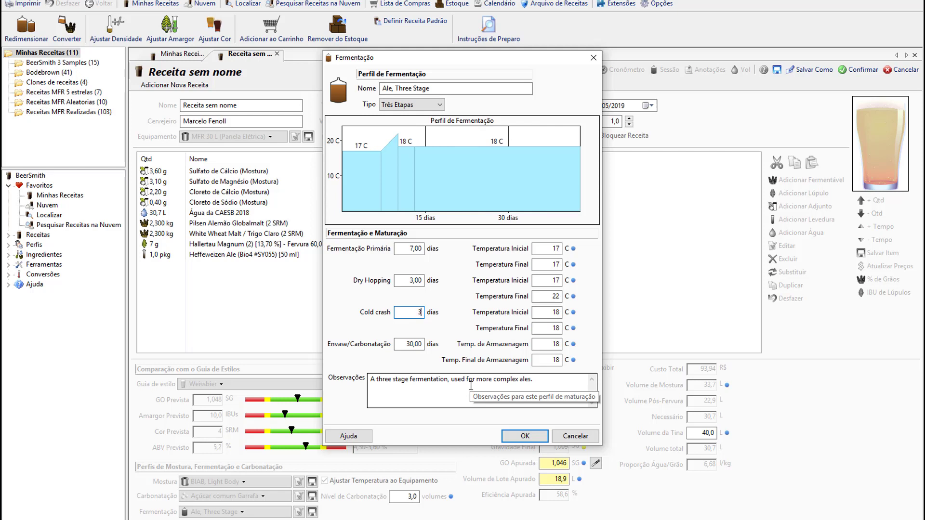
key("Tab")
type("0")
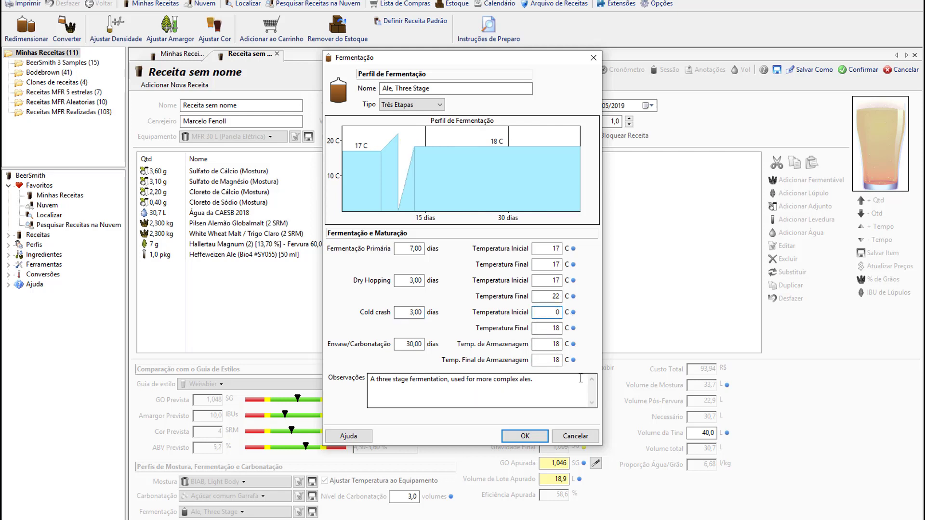
key("Tab")
type("0")
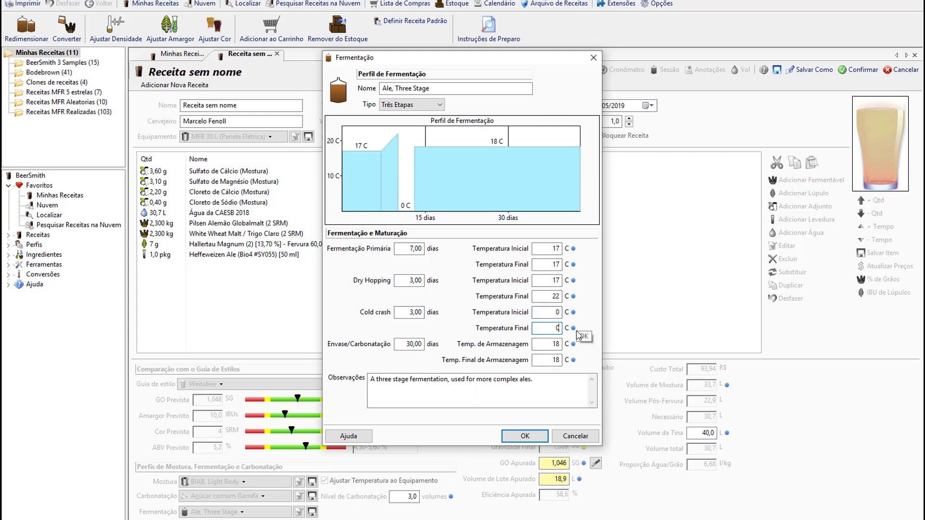
Set the Envase/Carbonatação stage to 15 days and accept the fermentation profile.
double_click(408, 345)
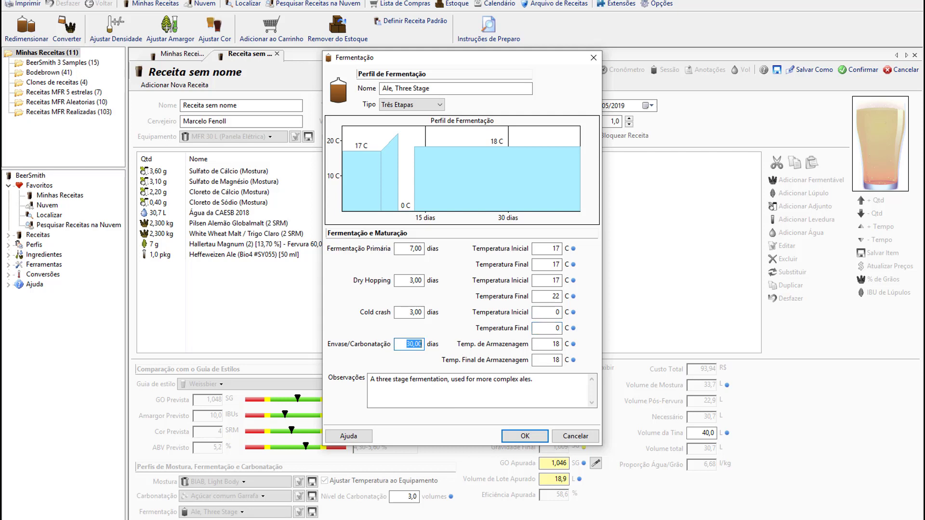
type("15")
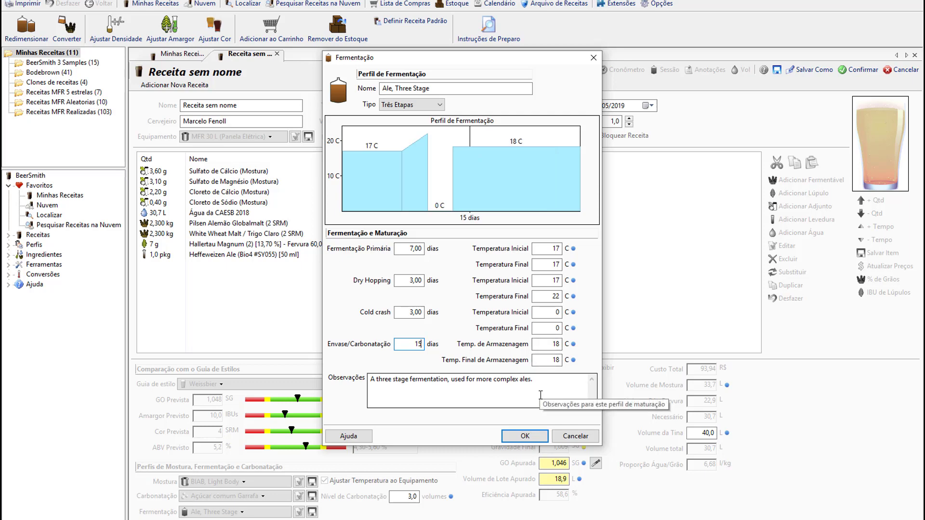
left_click(527, 436)
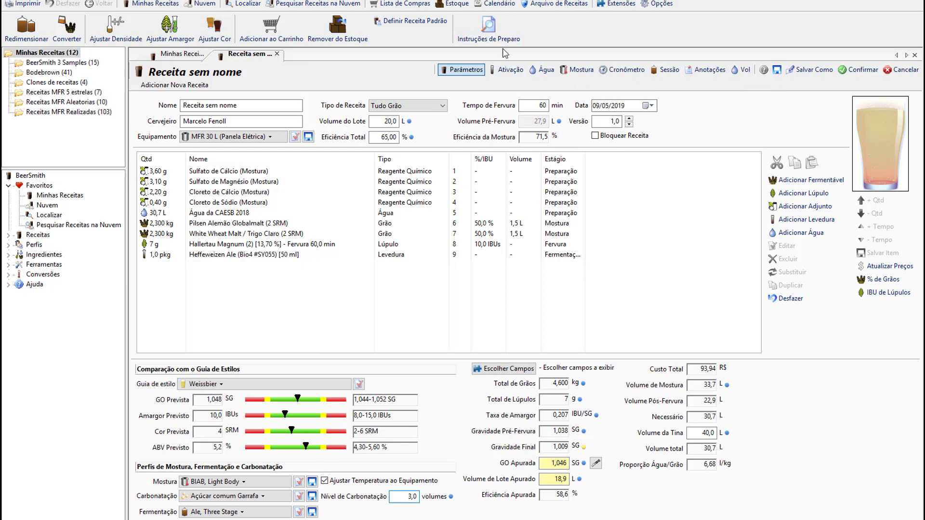
Name the recipe Weissen.
left_click(301, 105)
left_click_drag(274, 106, 74, 112)
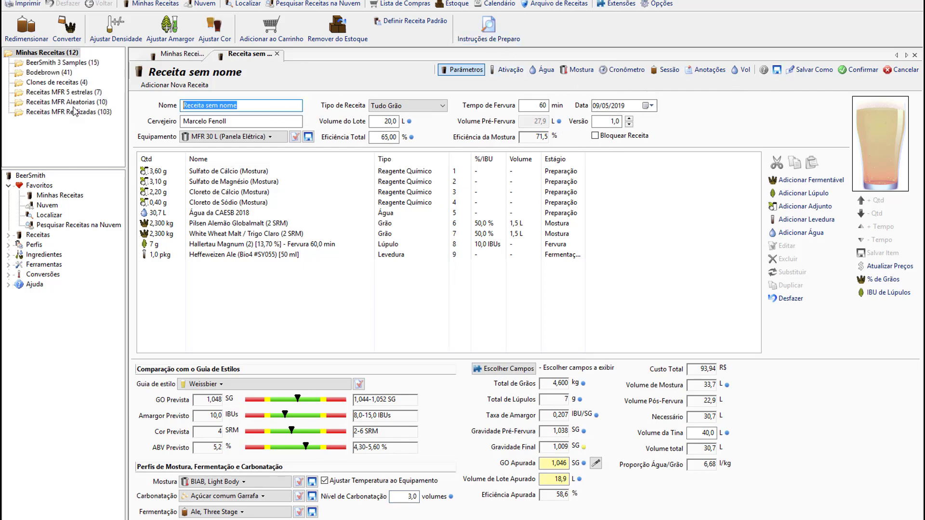
type("Weis")
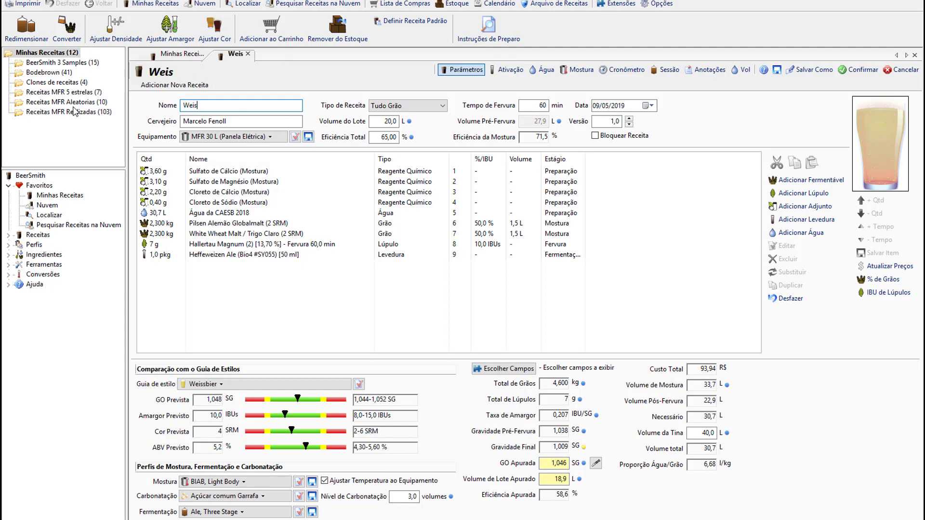
type("sen")
Review the recipe's brewing instructions from water preparation through fermentation and packaging, and return to the recipe.
left_click(501, 27)
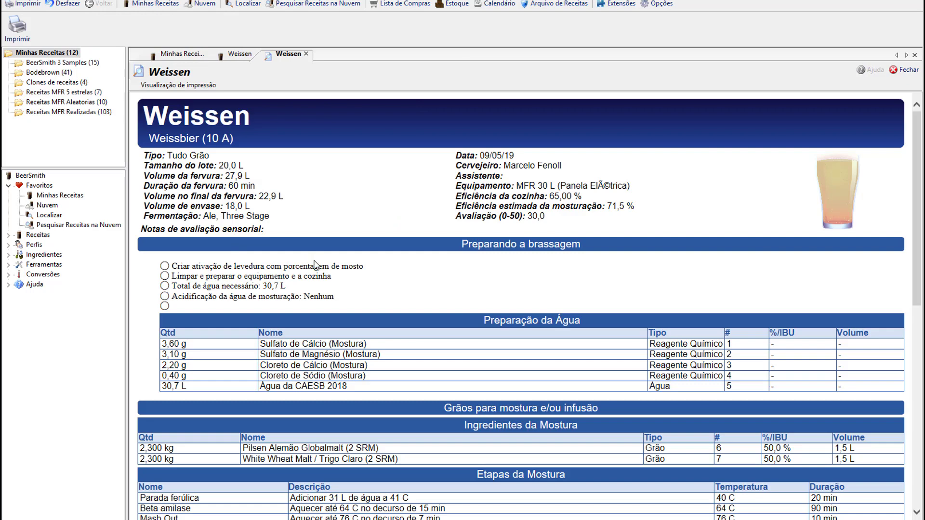
scroll(223, 290, "down", 3)
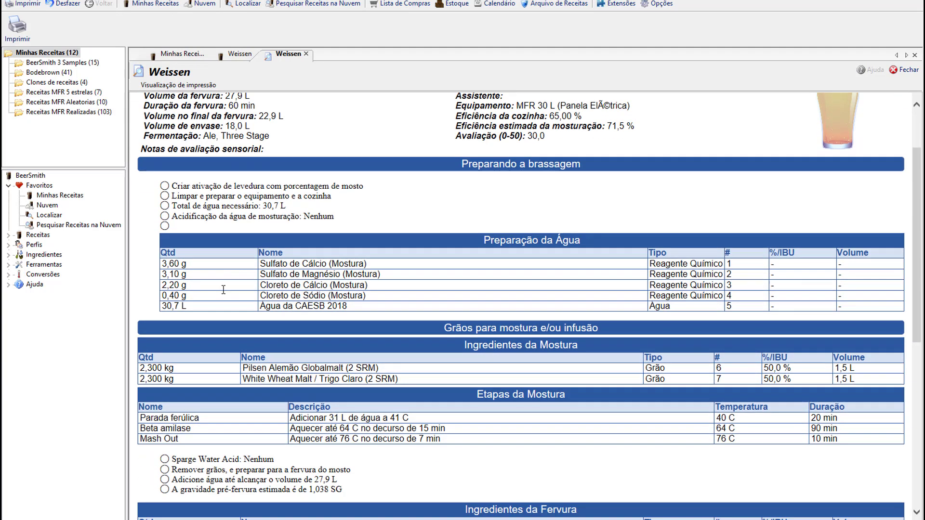
scroll(223, 290, "down", 3)
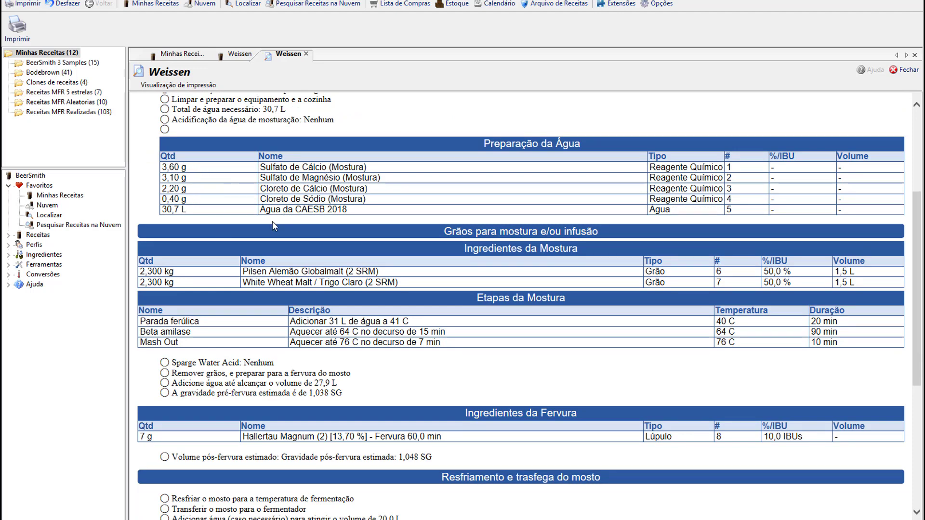
scroll(273, 223, "down", 2)
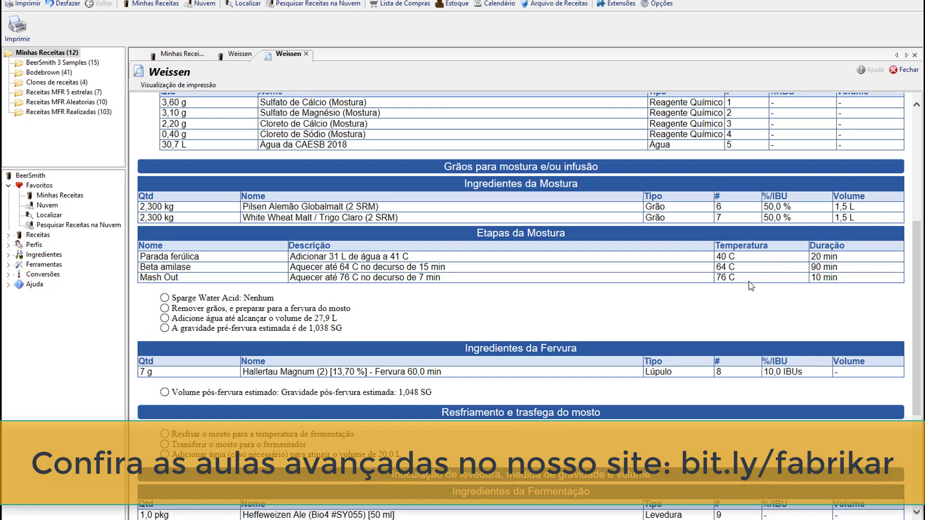
scroll(752, 287, "down", 3)
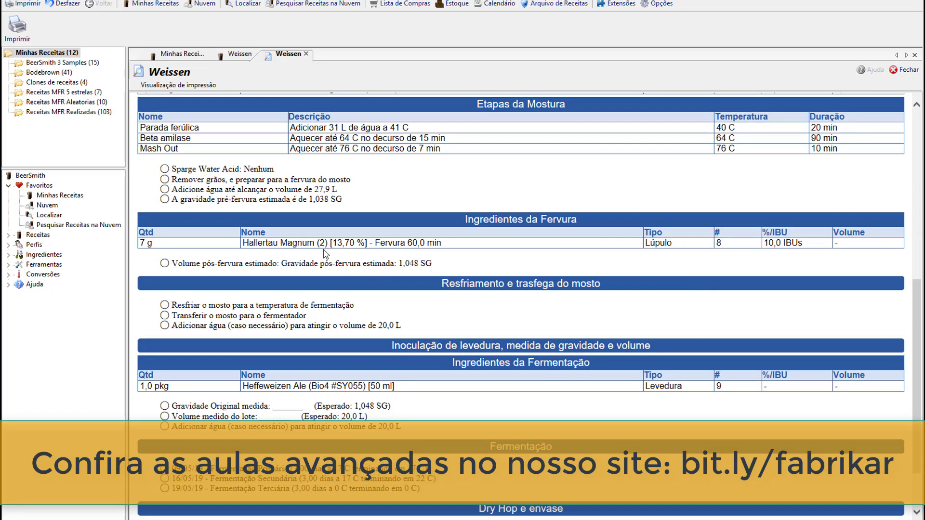
scroll(354, 322, "down", 2)
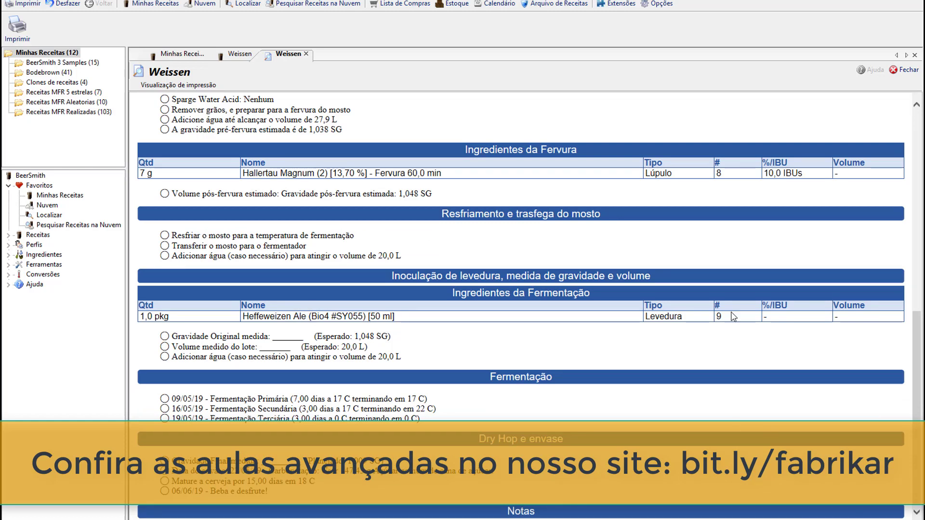
scroll(512, 214, "up", 15)
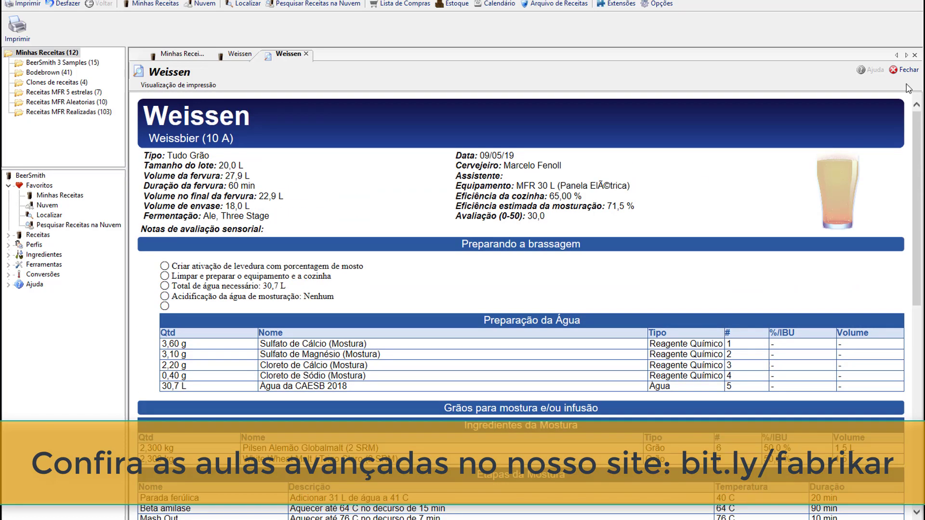
left_click(906, 70)
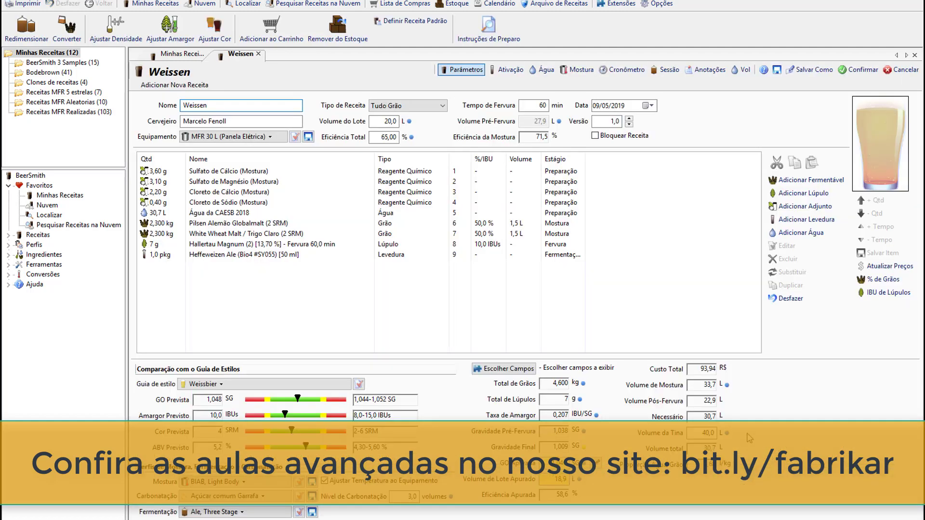